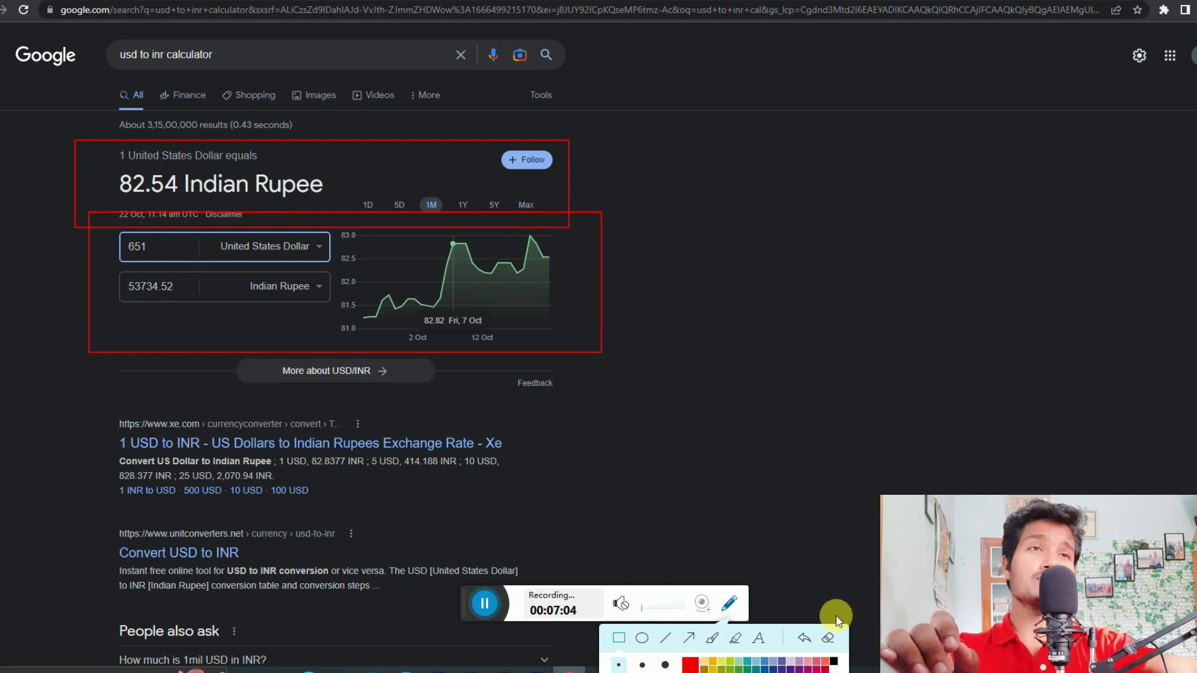
# Remove both red rectangle annotations from the currency converter page and close the drawing tools.
pyautogui.click(803, 639)
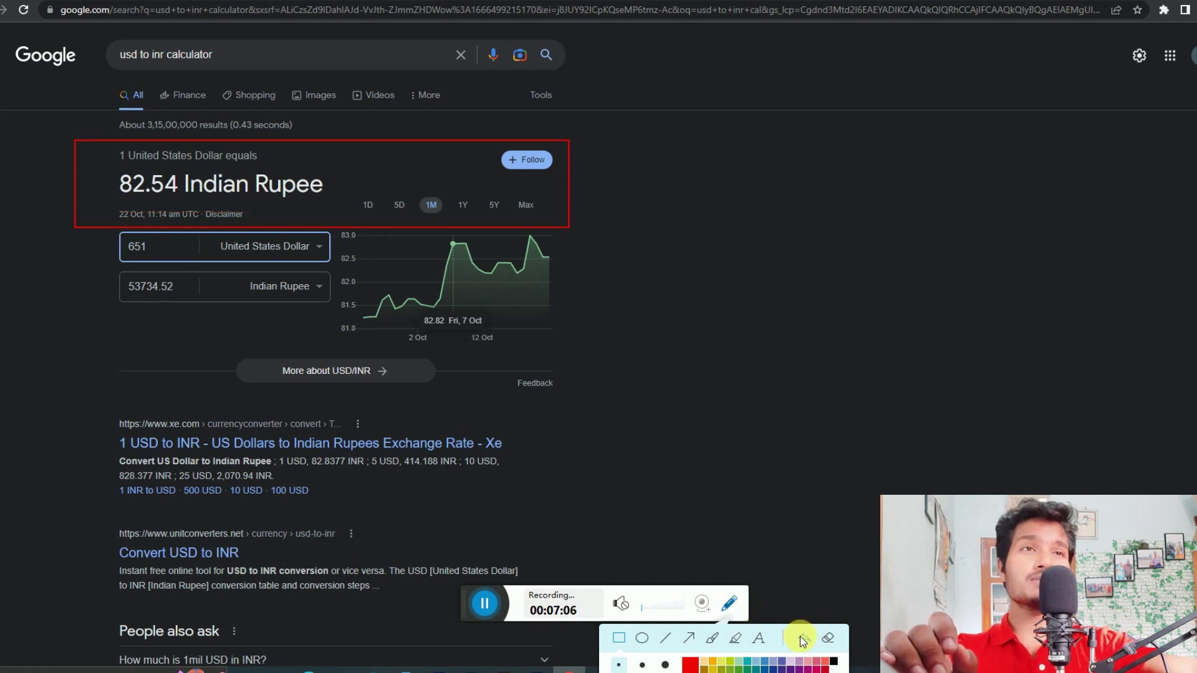
pyautogui.click(803, 639)
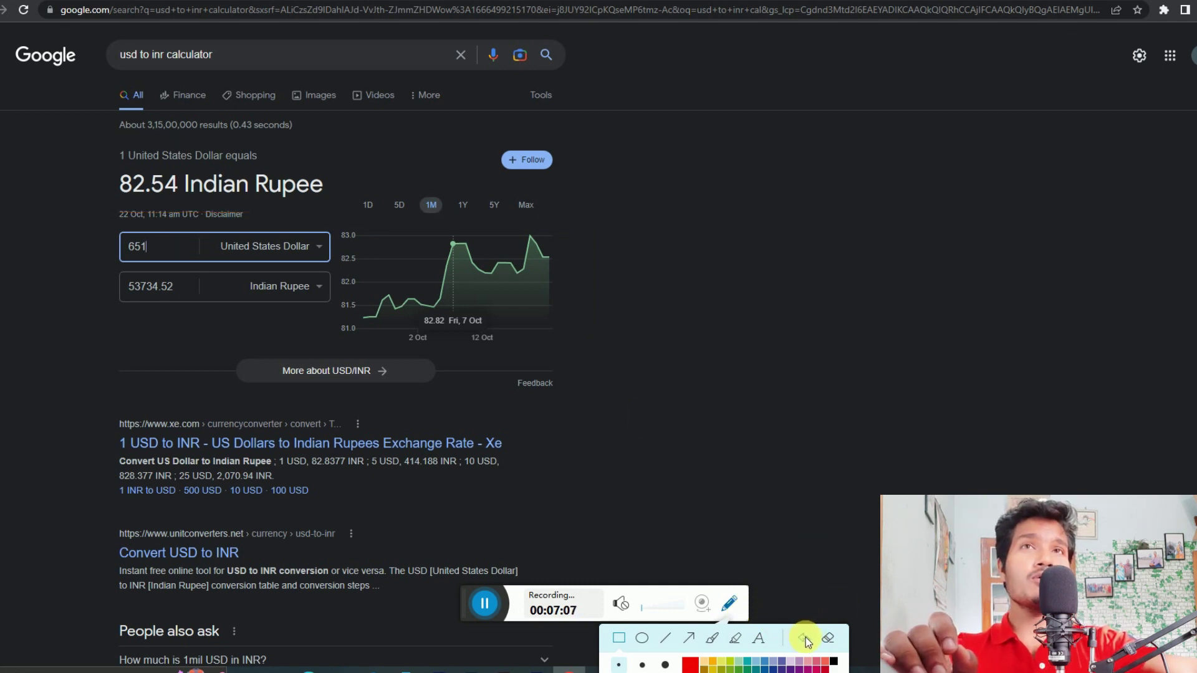
pyautogui.click(723, 606)
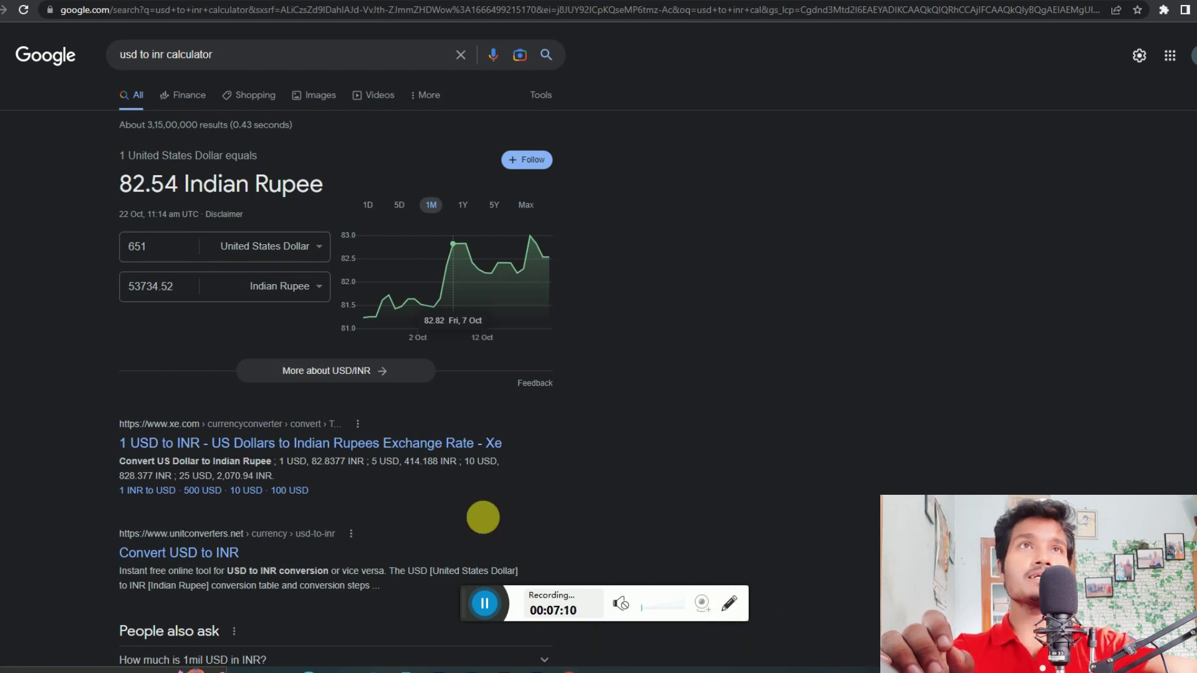
# Review the SK VIDEO and Yosi fun 36 channel statistics on Social Blade alongside the USD to INR conversion.
pyautogui.hotkey('ctrl', 'Tab')
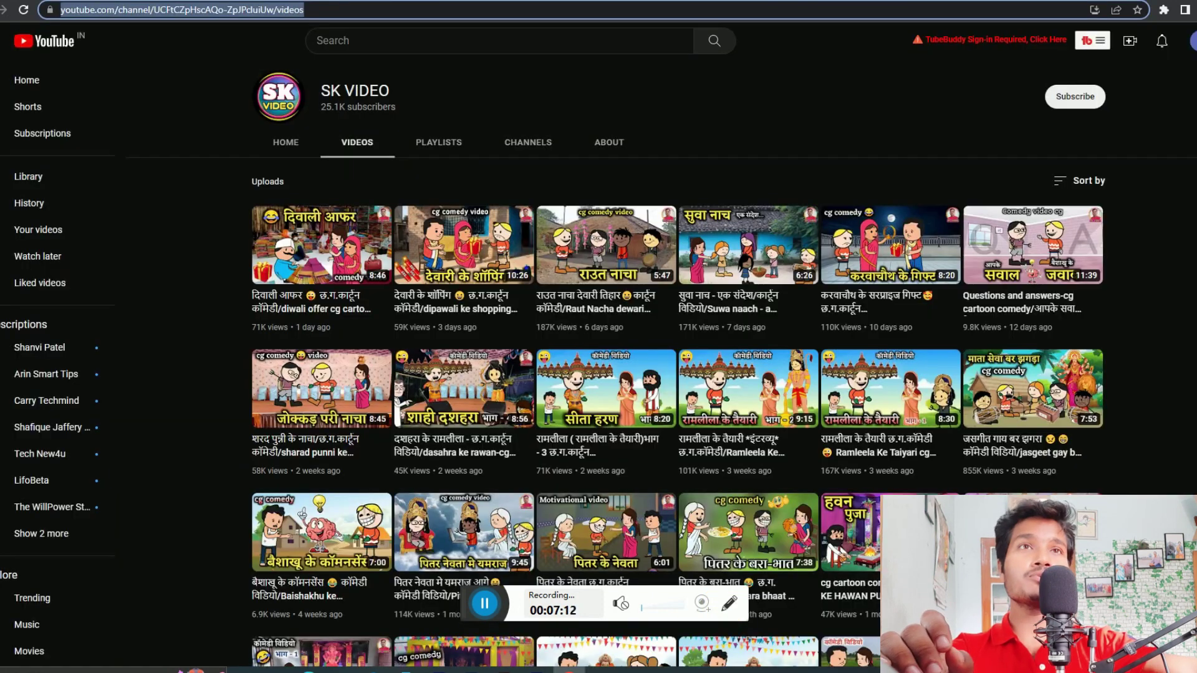
pyautogui.hotkey('ctrl', 'Tab')
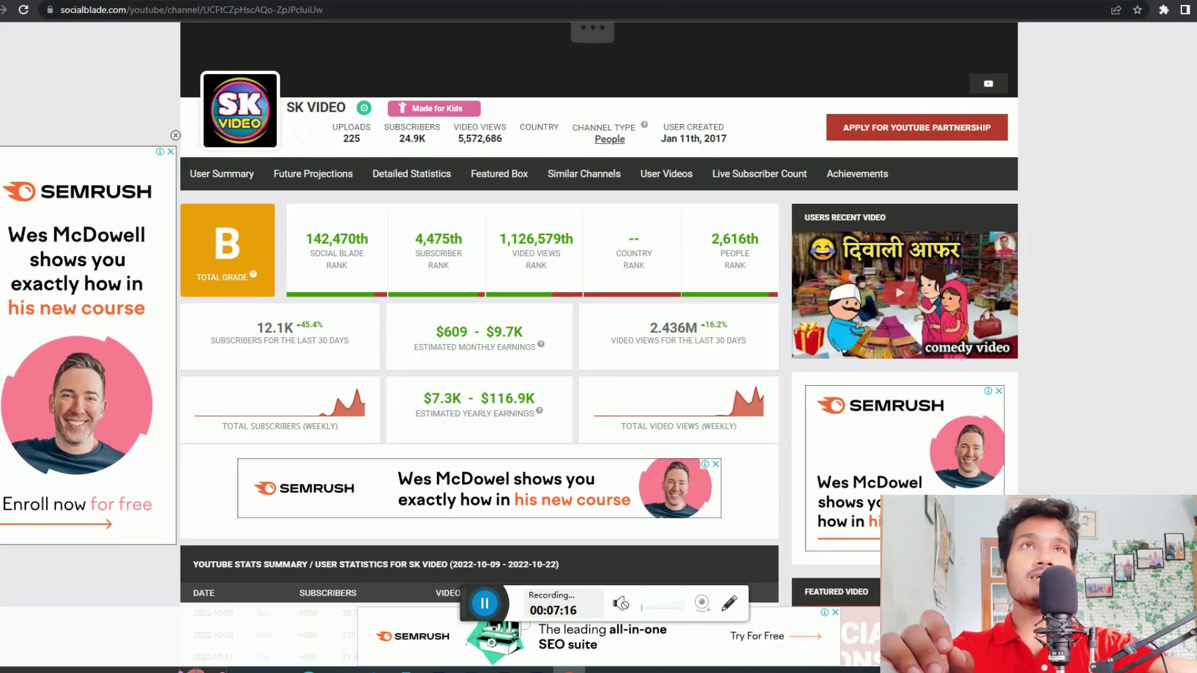
pyautogui.click(600, 2)
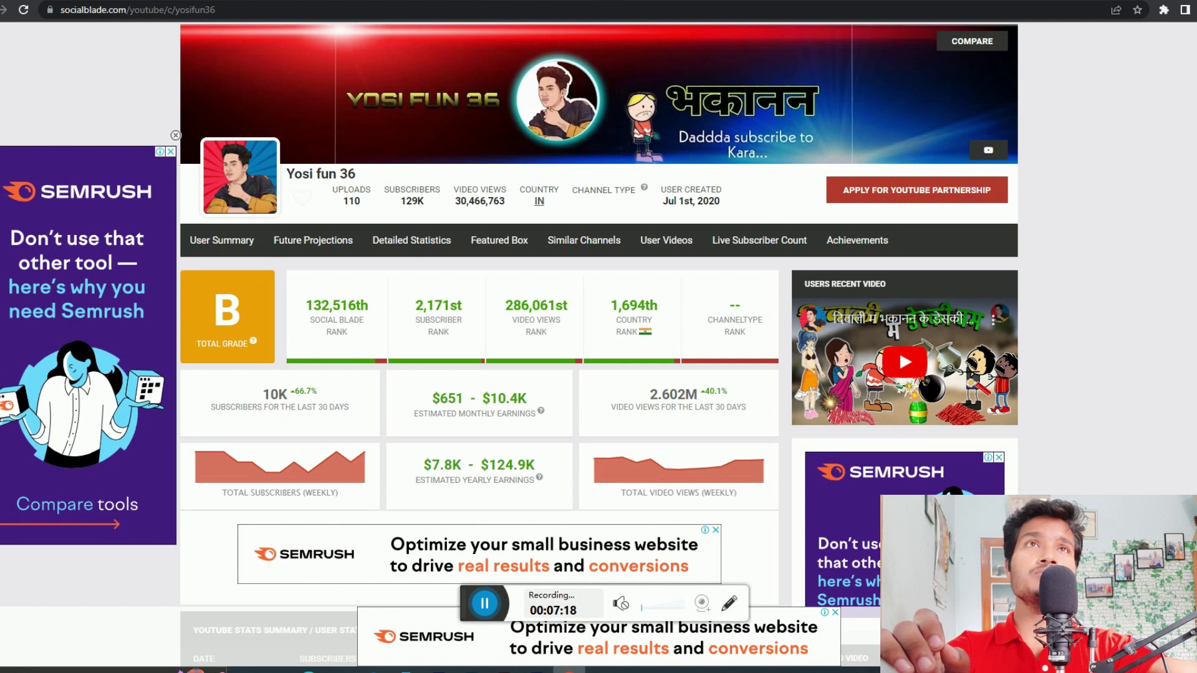
pyautogui.hotkey('ctrl', 'Tab')
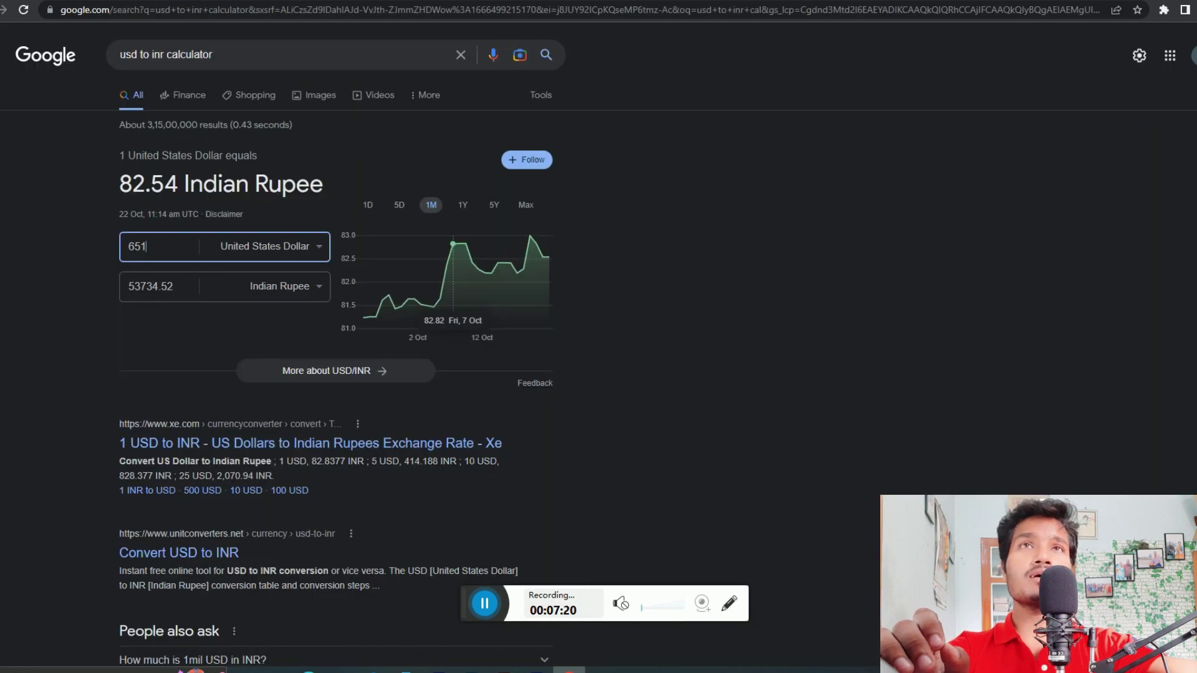
pyautogui.click(152, 5)
pyautogui.scroll(-6, 857, 418)
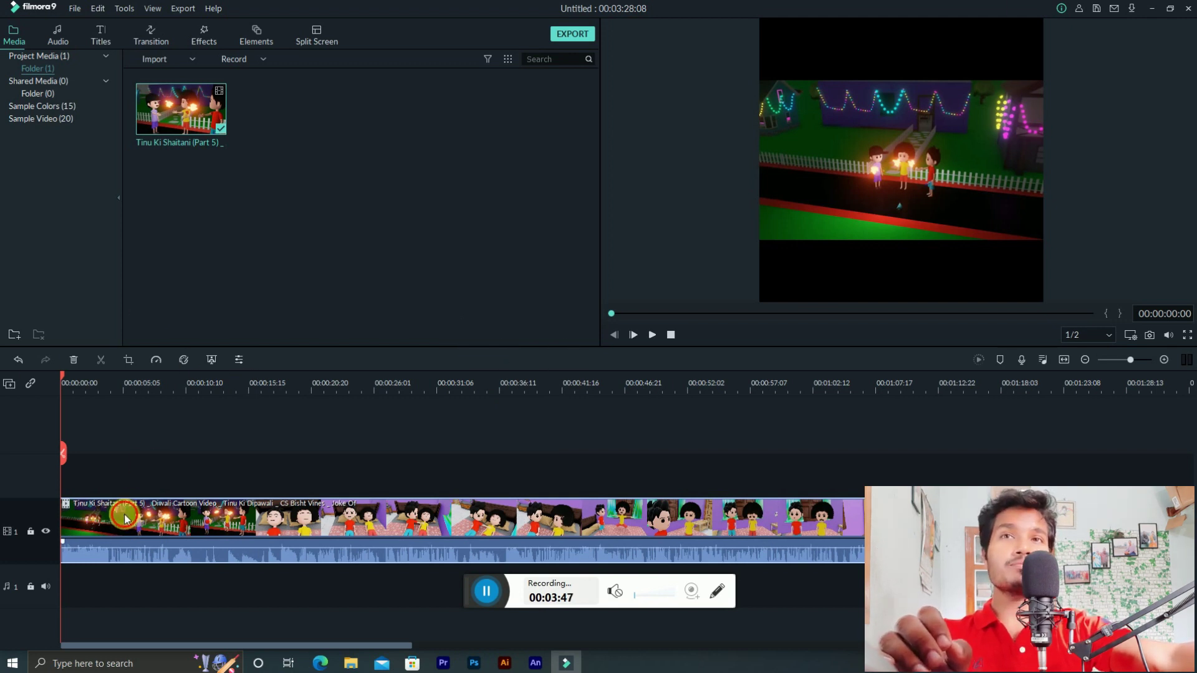
# Apply the Boost Color preset to the timeline clip with Advanced Color Correction.
pyautogui.click(186, 363)
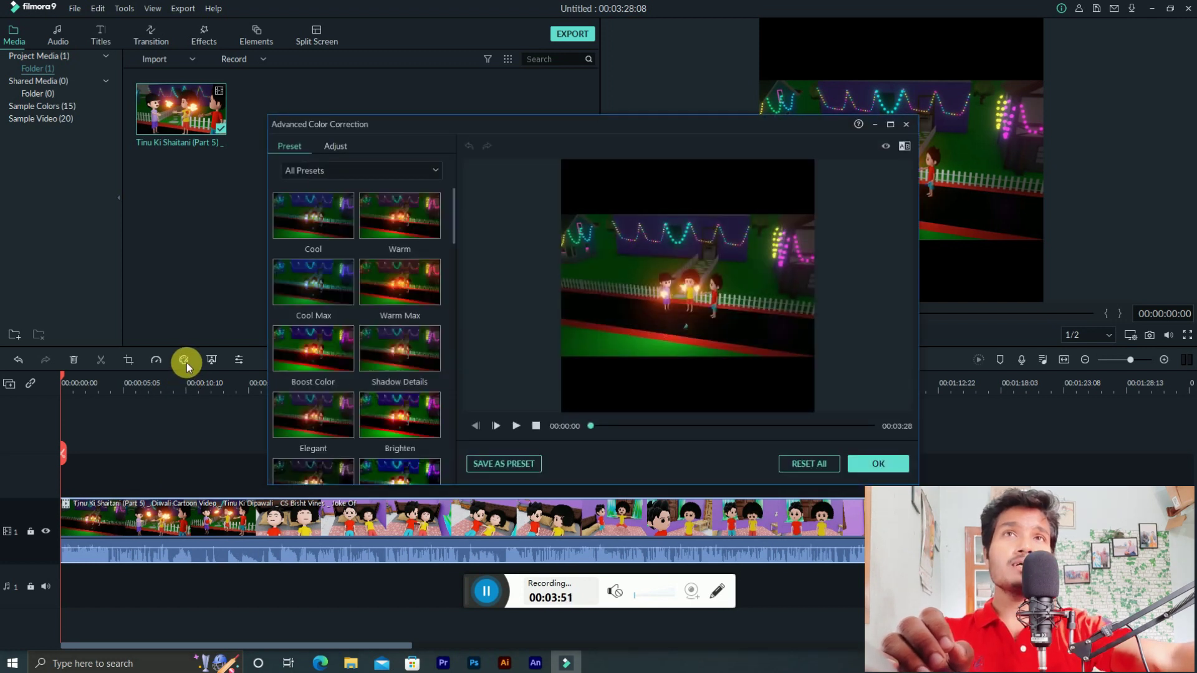
pyautogui.click(334, 358)
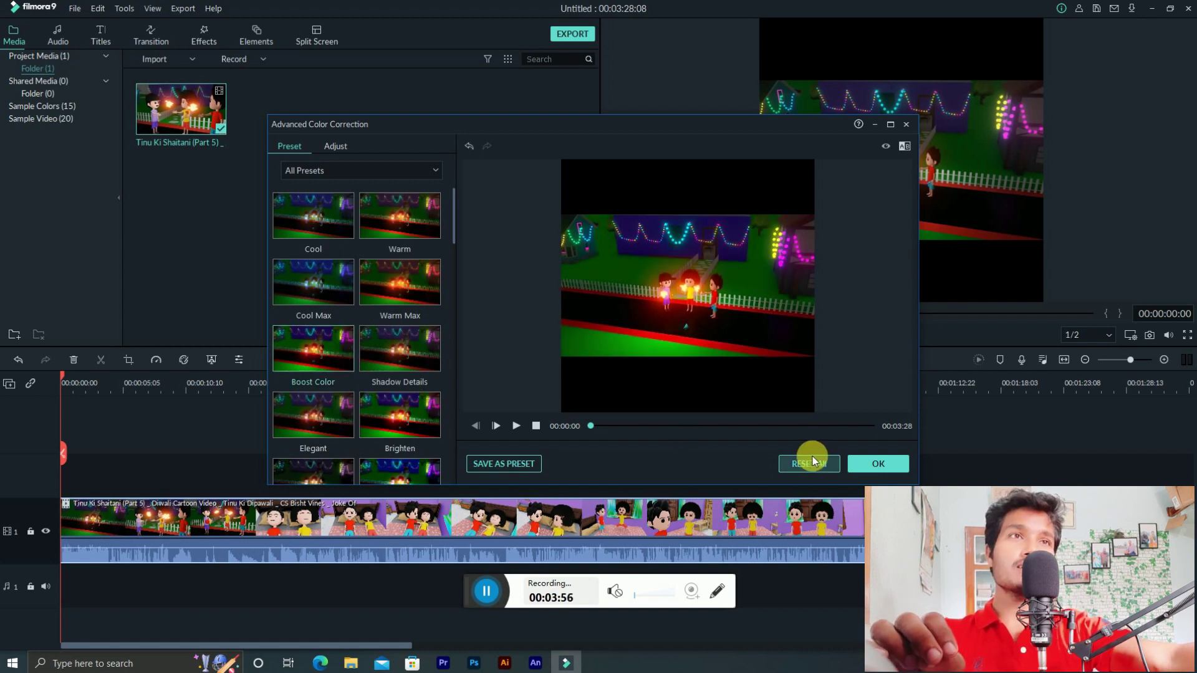
pyautogui.click(866, 469)
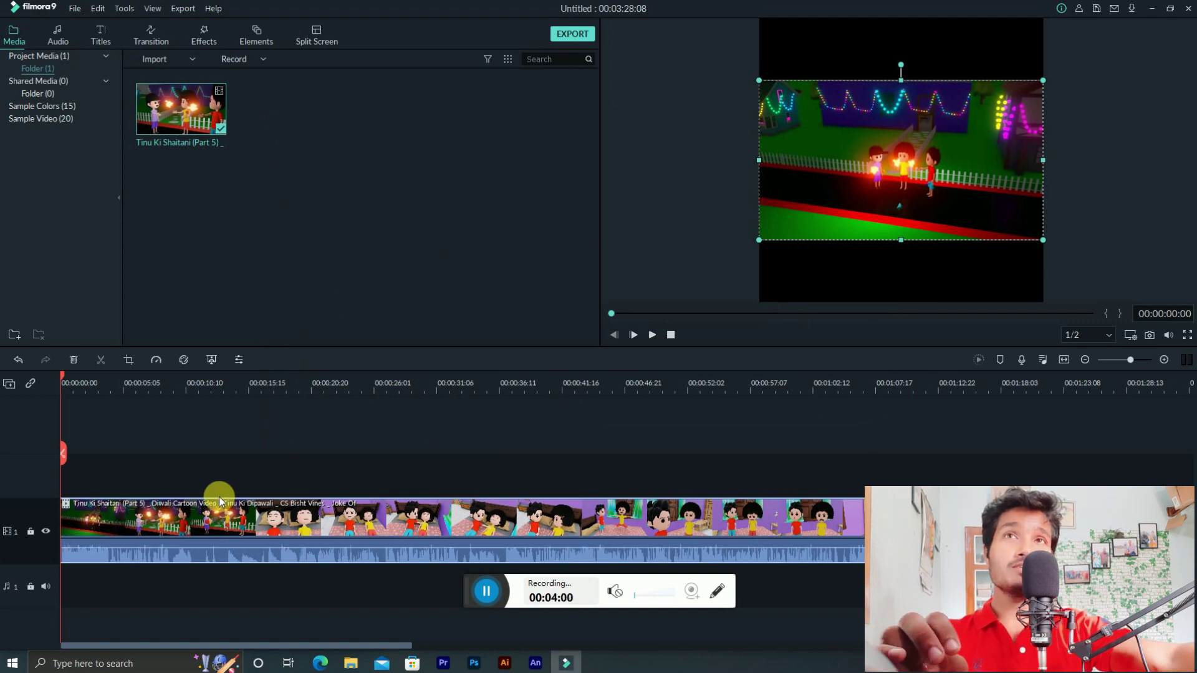
# Set the pitch of the timeline clip's audio to 1.
pyautogui.rightClick(173, 527)
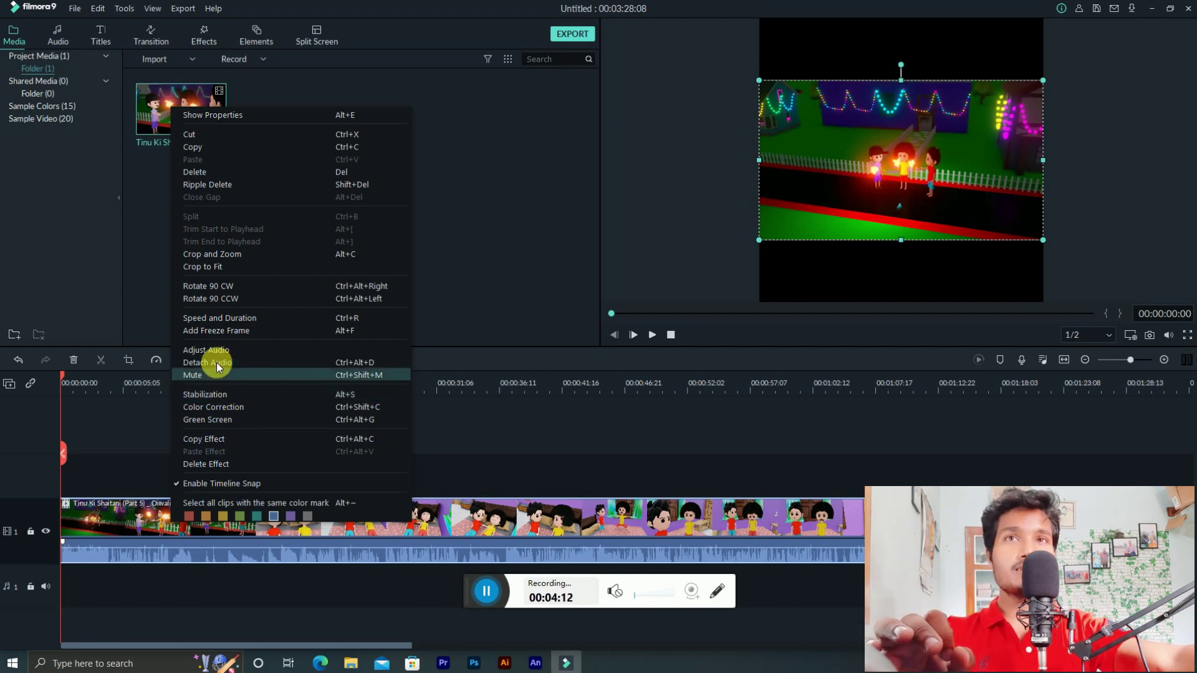
pyautogui.click(215, 347)
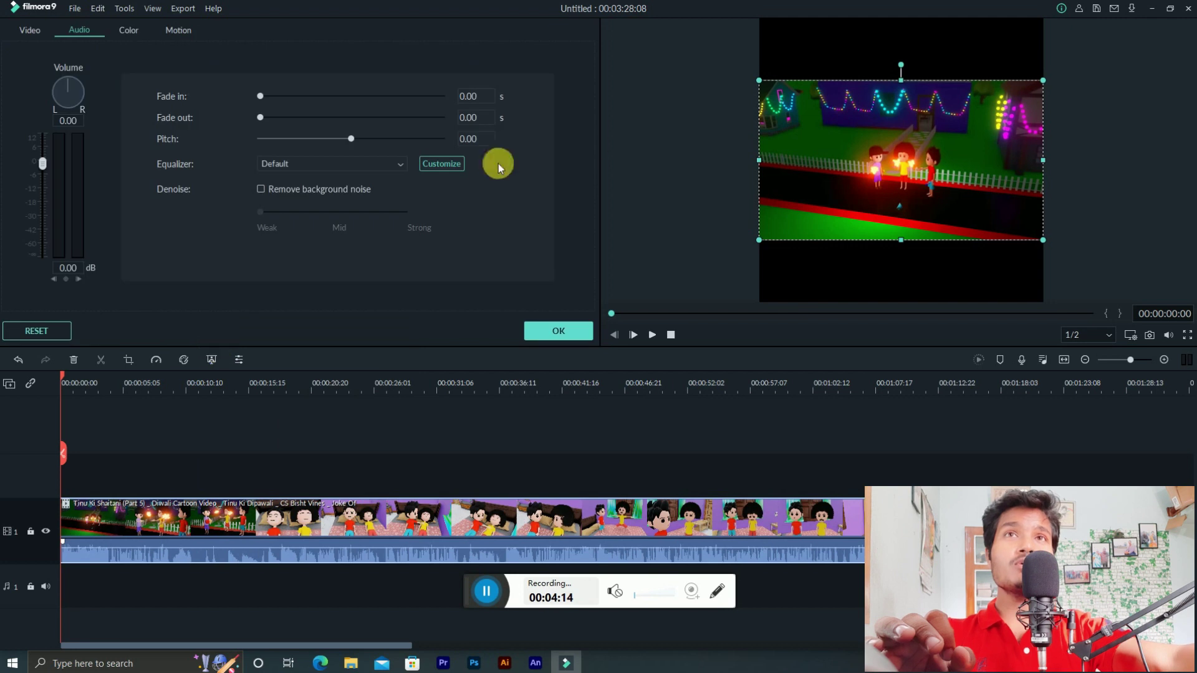
pyautogui.click(477, 142)
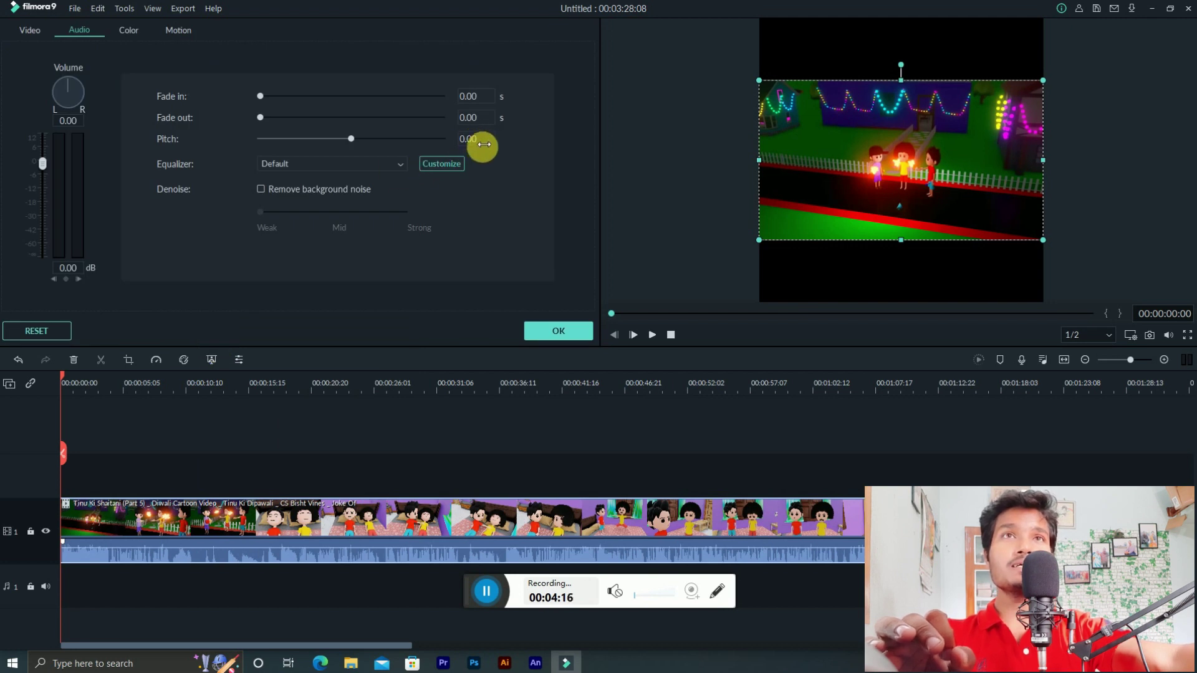
pyautogui.write('1')
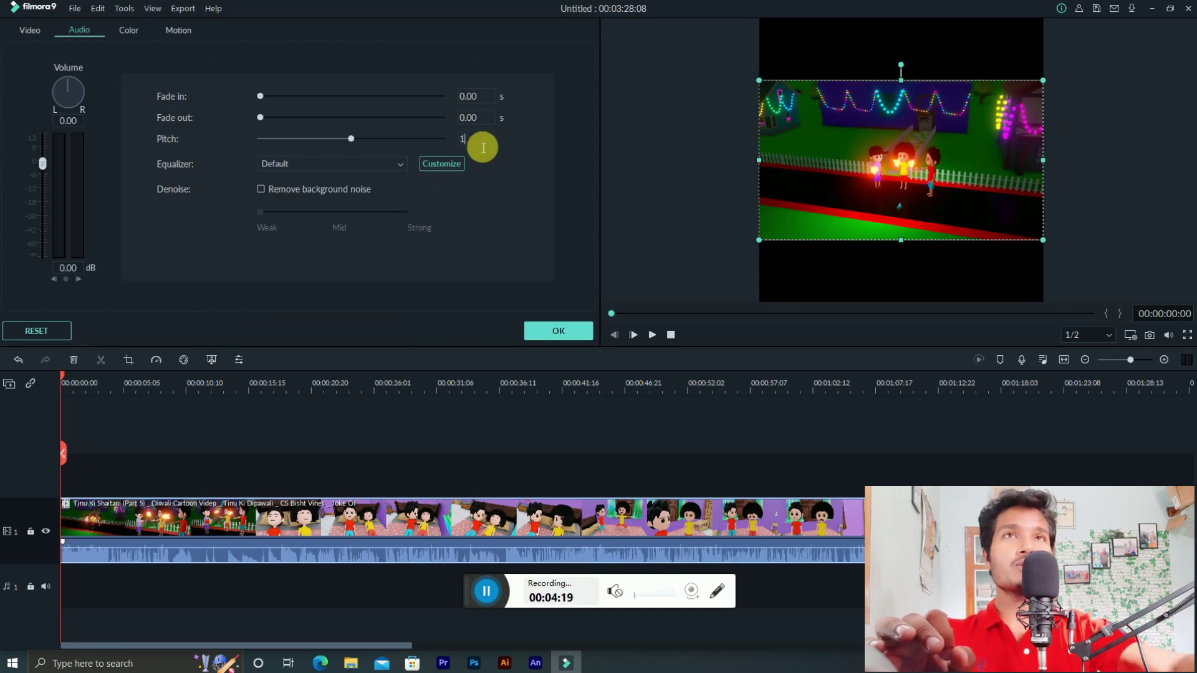
pyautogui.click(543, 329)
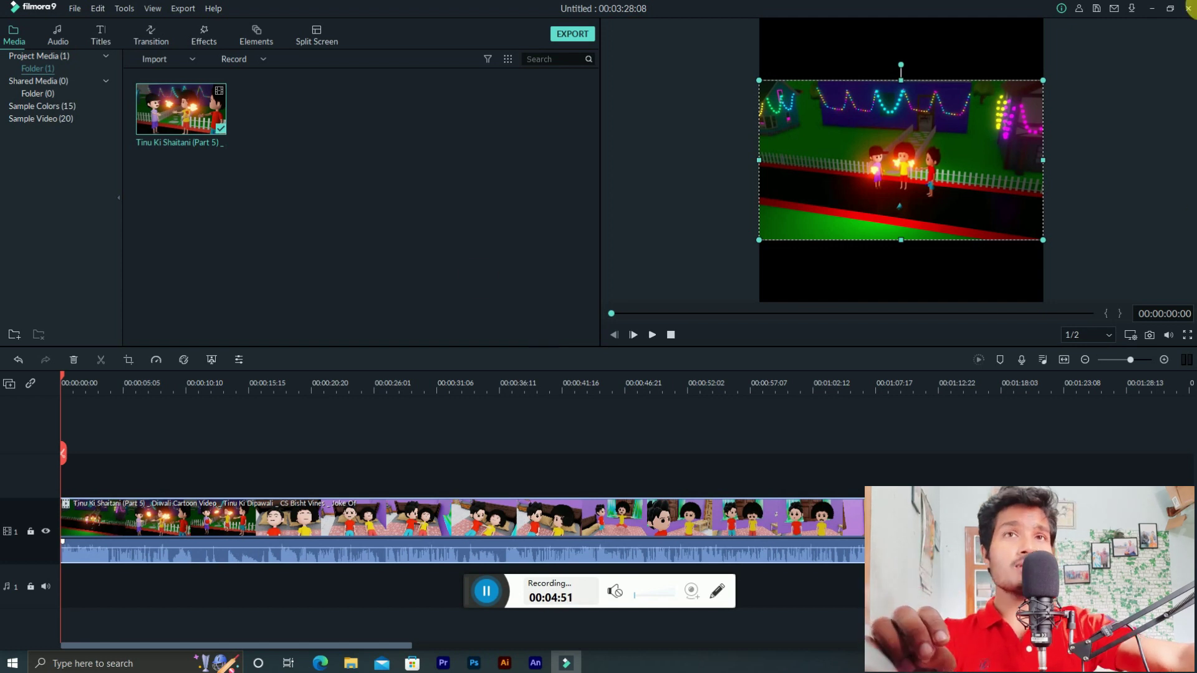
# Split the clip at 00:00:00:13 and delete the short opening segment.
pyautogui.click(183, 308)
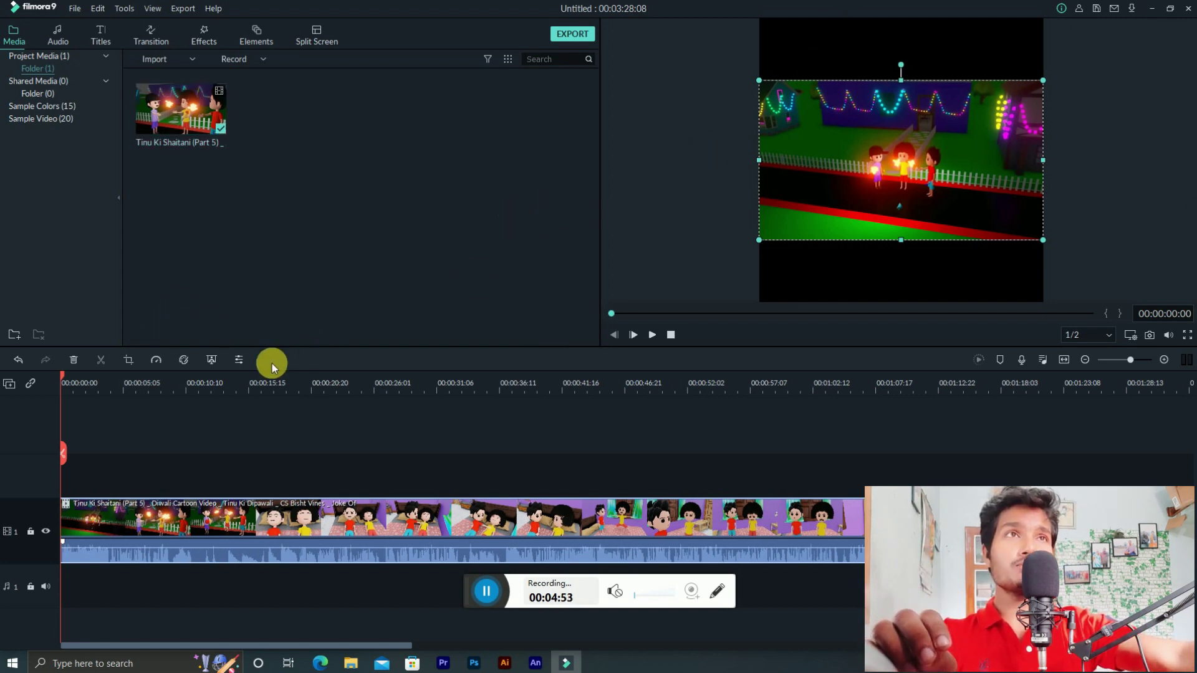
pyautogui.moveTo(63, 377); pyautogui.dragTo(67, 451)
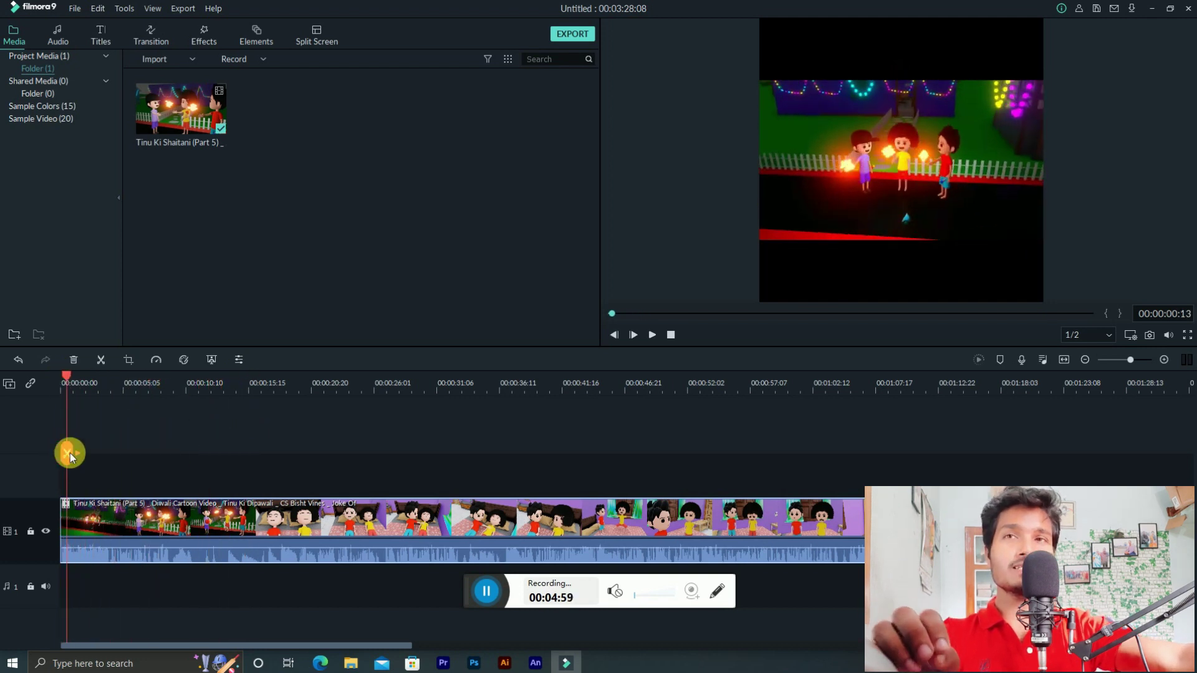
pyautogui.click(67, 453)
pyautogui.click(64, 520)
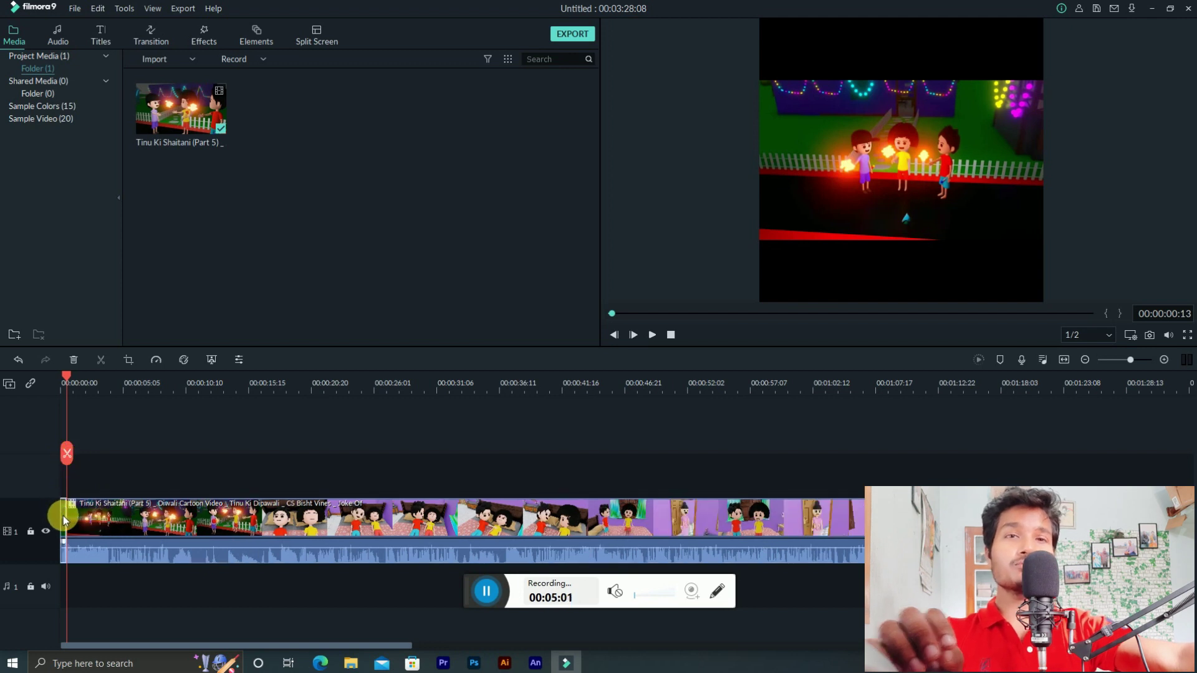
pyautogui.press('Delete')
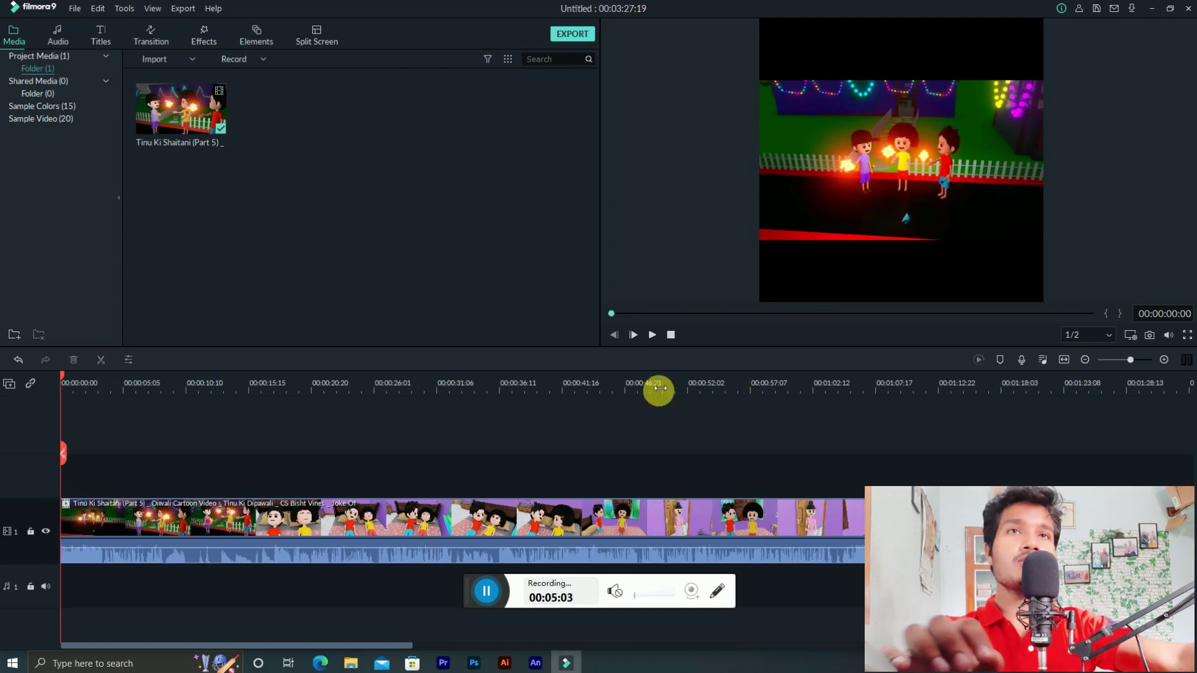
# Trim the clip's ending so it finishes at 00:03:23:21, and return the playhead to the start.
pyautogui.moveTo(659, 388); pyautogui.dragTo(727, 524)
pyautogui.click(708, 400)
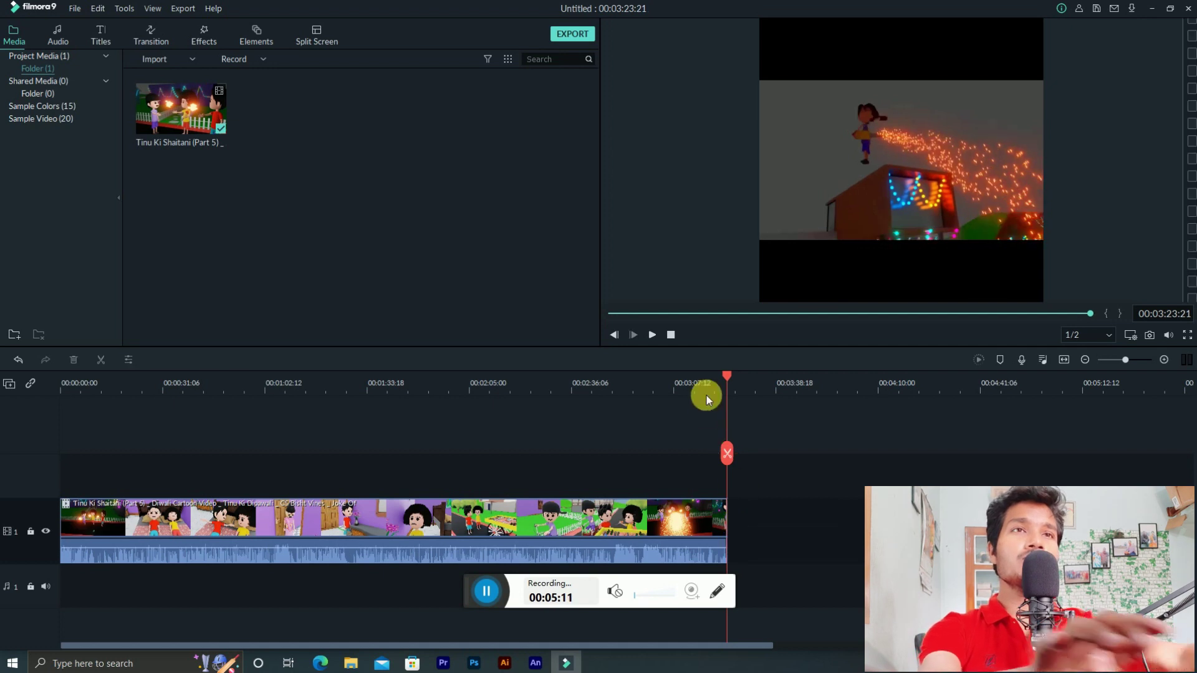
pyautogui.moveTo(725, 376); pyautogui.dragTo(27, 368)
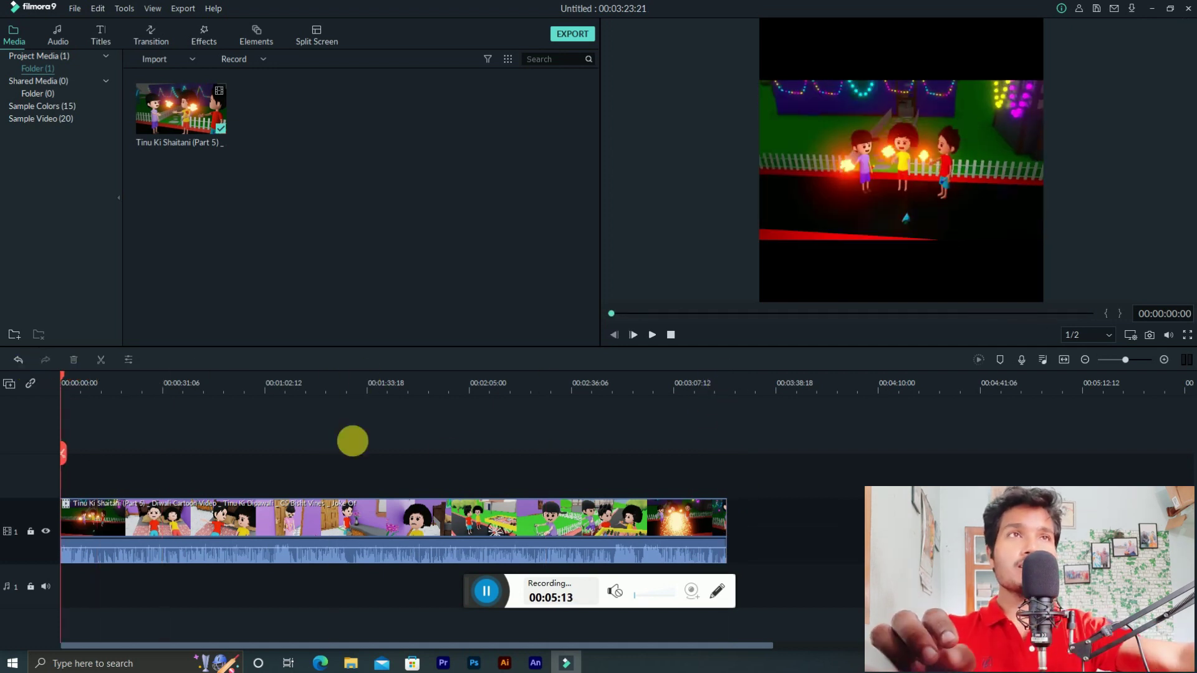
# Split the clip at 00:00:31:05, 00:01:01:16, 00:01:35:05, 00:02:17:18 and 00:02:52:15.
pyautogui.click(382, 534)
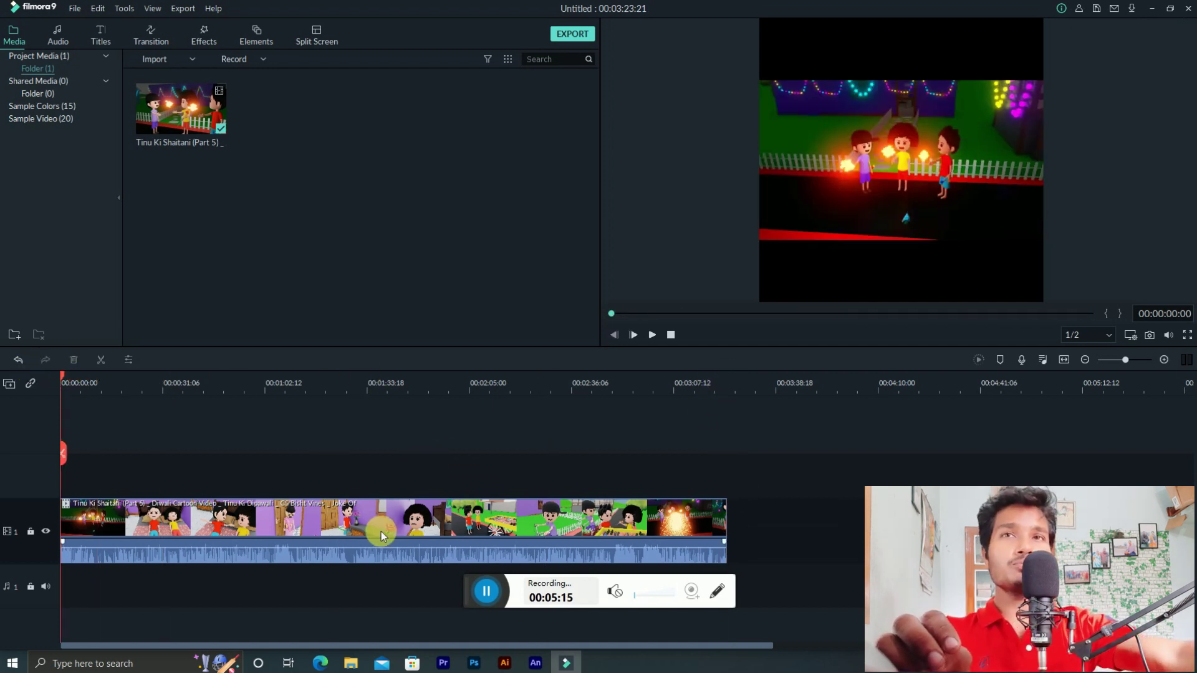
pyautogui.moveTo(64, 380); pyautogui.dragTo(163, 435)
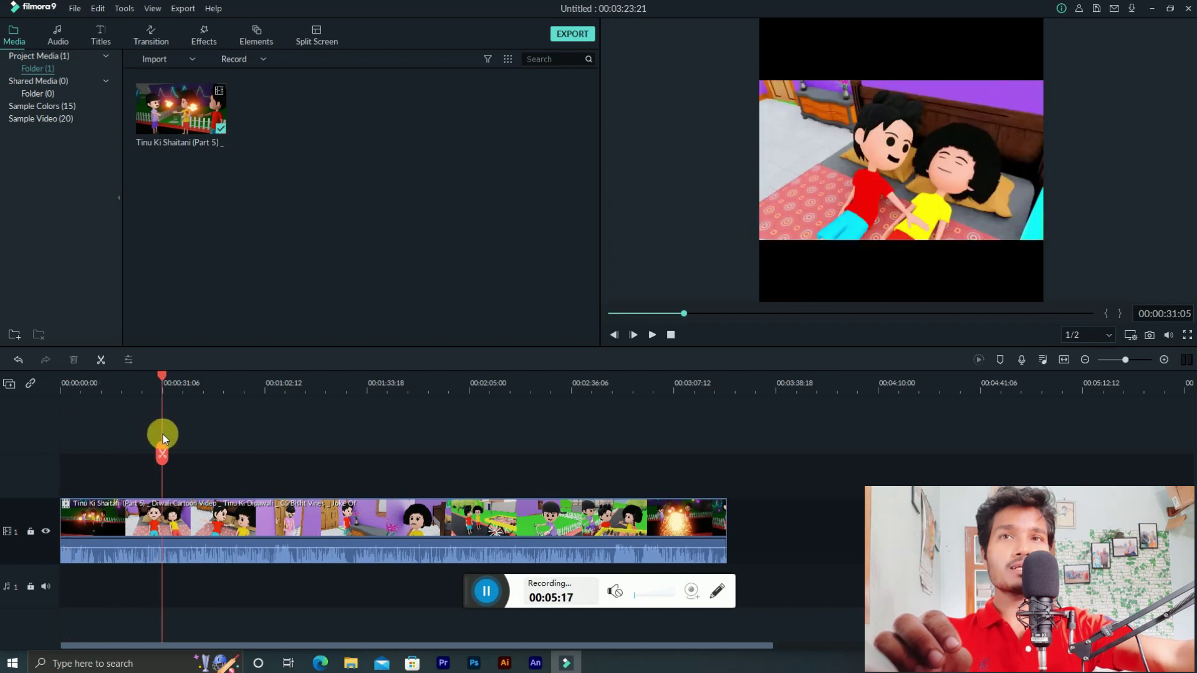
pyautogui.click(163, 453)
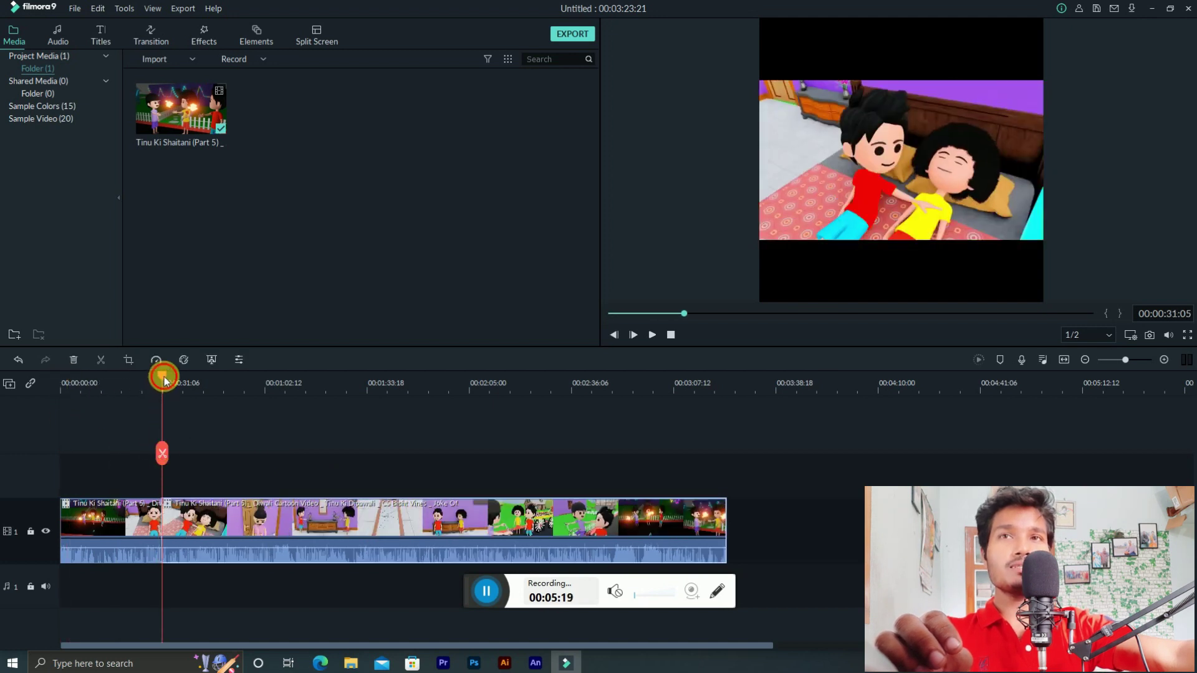
pyautogui.moveTo(164, 379); pyautogui.dragTo(260, 447)
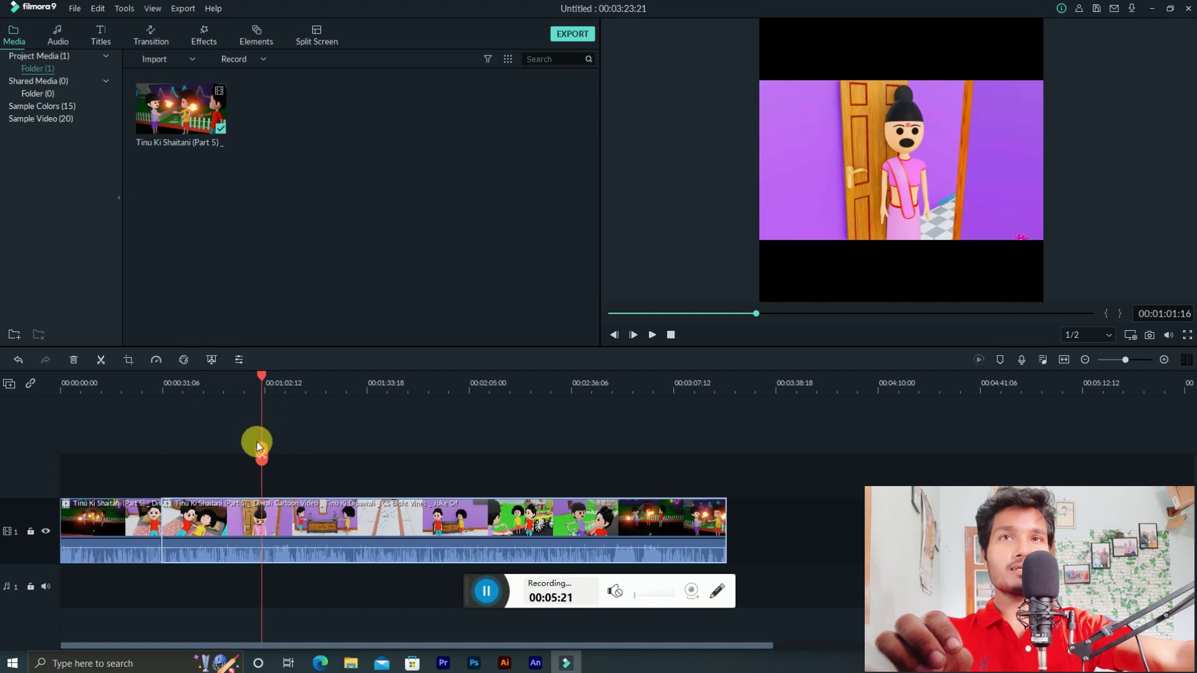
pyautogui.click(262, 461)
pyautogui.moveTo(263, 379); pyautogui.dragTo(367, 452)
pyautogui.click(369, 454)
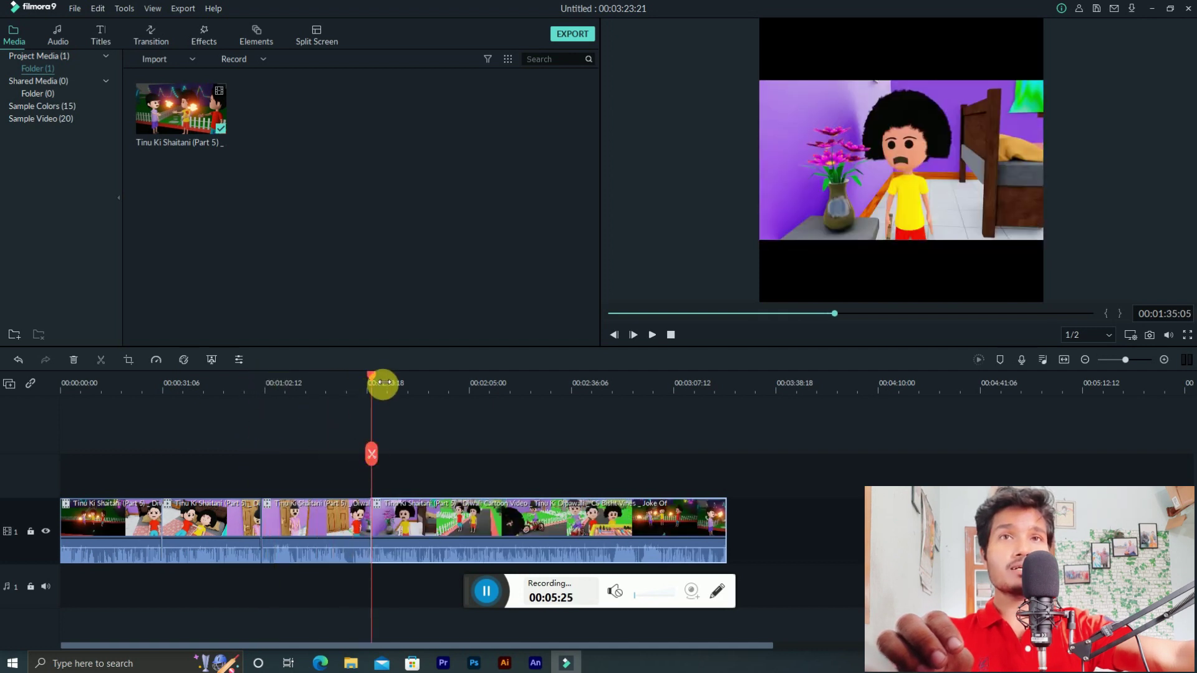
pyautogui.moveTo(381, 382); pyautogui.dragTo(510, 450)
pyautogui.click(510, 454)
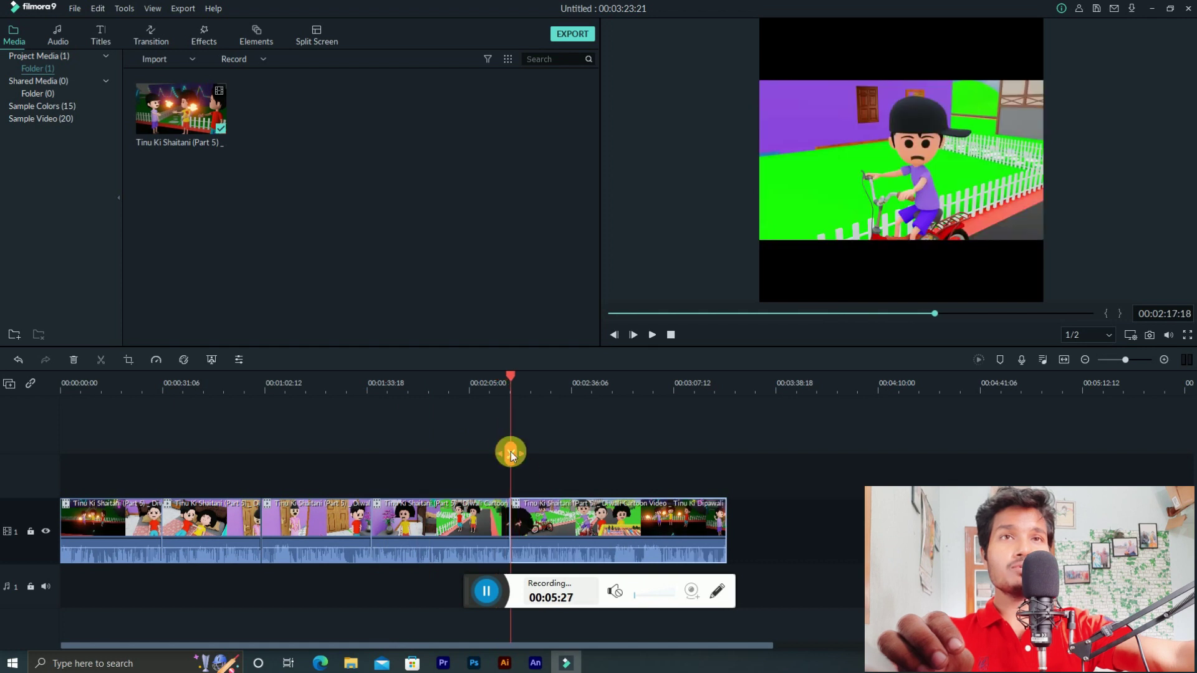
pyautogui.moveTo(510, 396); pyautogui.dragTo(625, 463)
pyautogui.click(625, 457)
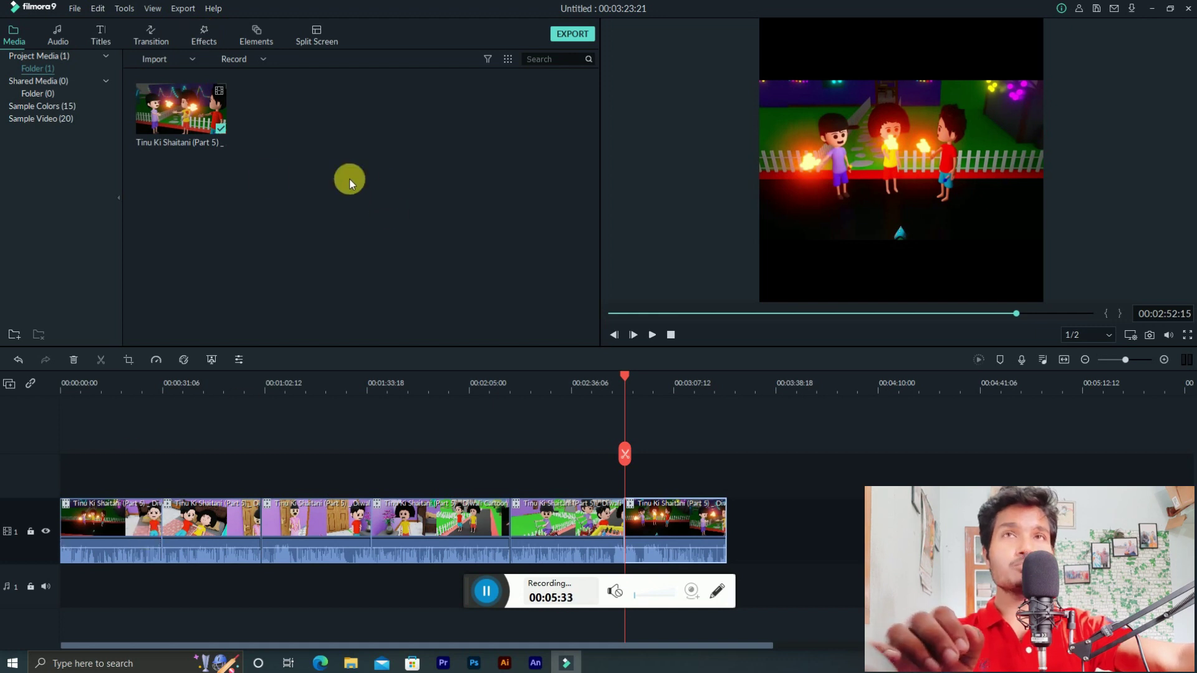
# Add a Flash transition at the first cut near 00:00:31:05 and shorten its duration.
pyautogui.click(151, 35)
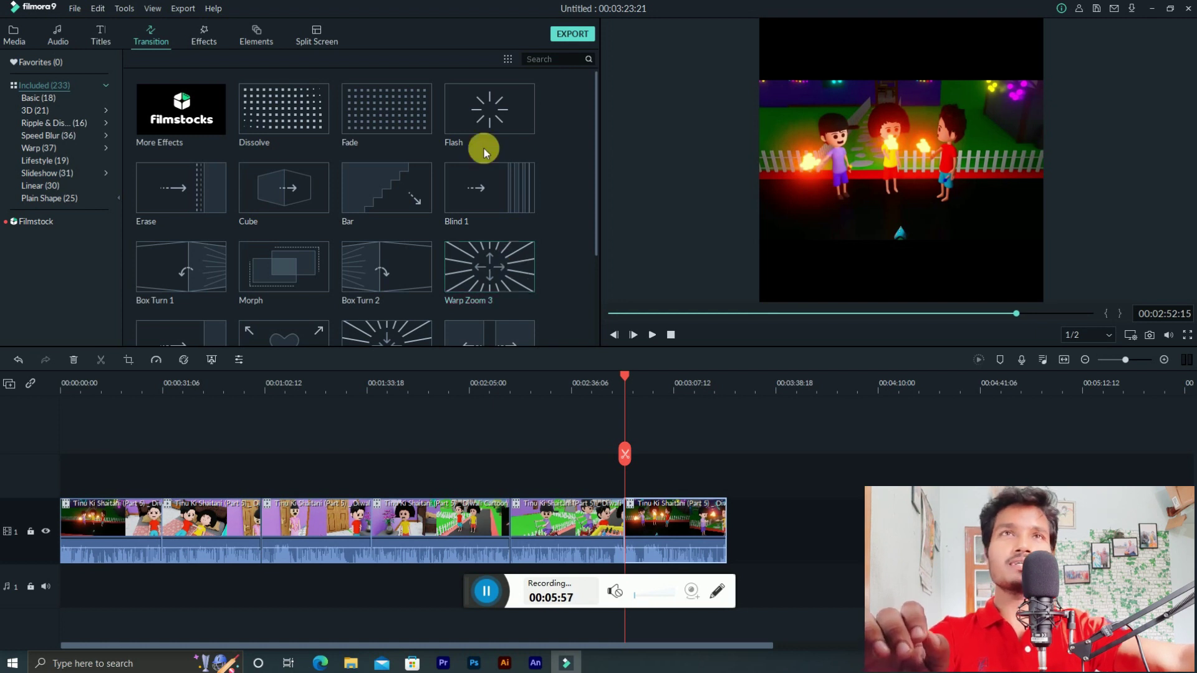
pyautogui.moveTo(524, 112)
pyautogui.mouseDown()
pyautogui.moveTo(320, 433)
pyautogui.moveTo(187, 527)
pyautogui.mouseUp()
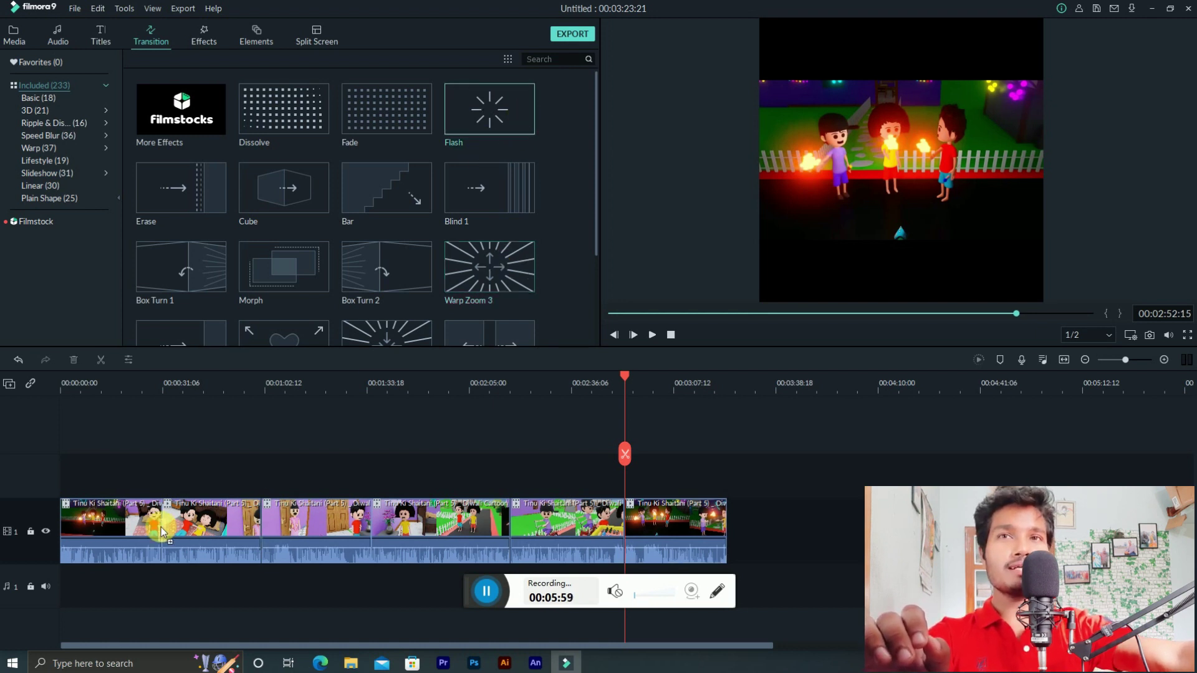
pyautogui.moveTo(174, 471)
pyautogui.mouseDown()
pyautogui.moveTo(164, 389)
pyautogui.moveTo(644, 395)
pyautogui.moveTo(890, 422)
pyautogui.mouseUp()
pyautogui.moveTo(477, 644); pyautogui.dragTo(69, 630)
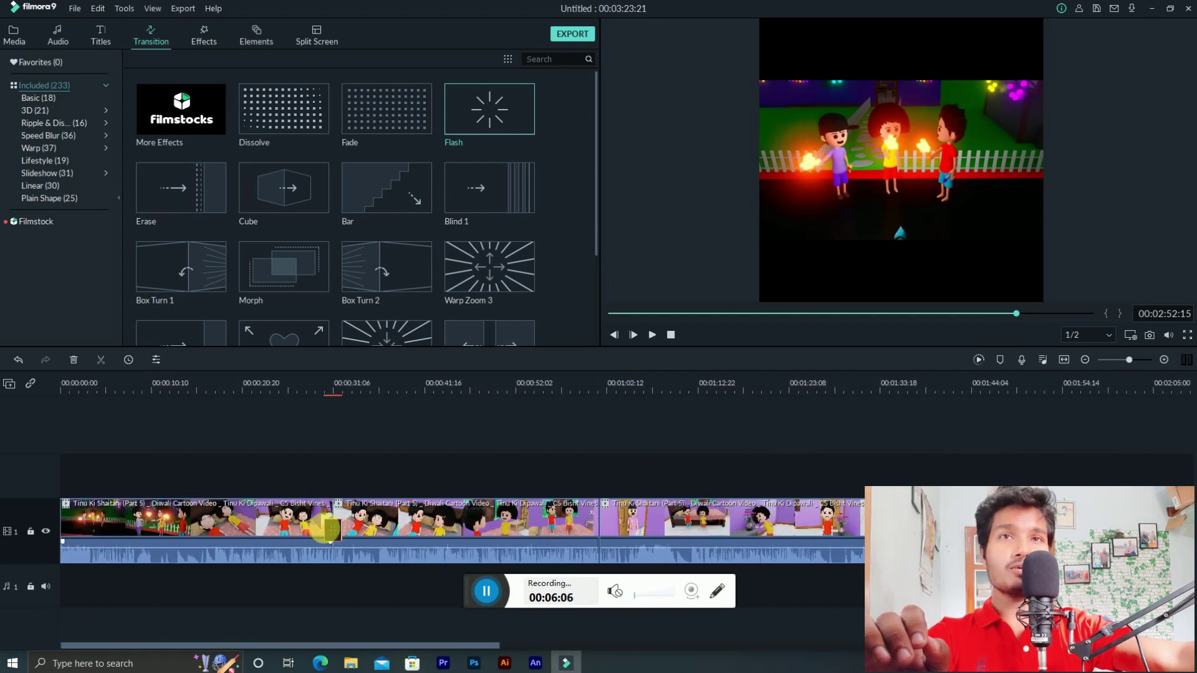
pyautogui.moveTo(332, 530)
pyautogui.mouseDown()
pyautogui.moveTo(348, 533)
pyautogui.moveTo(329, 526)
pyautogui.mouseUp()
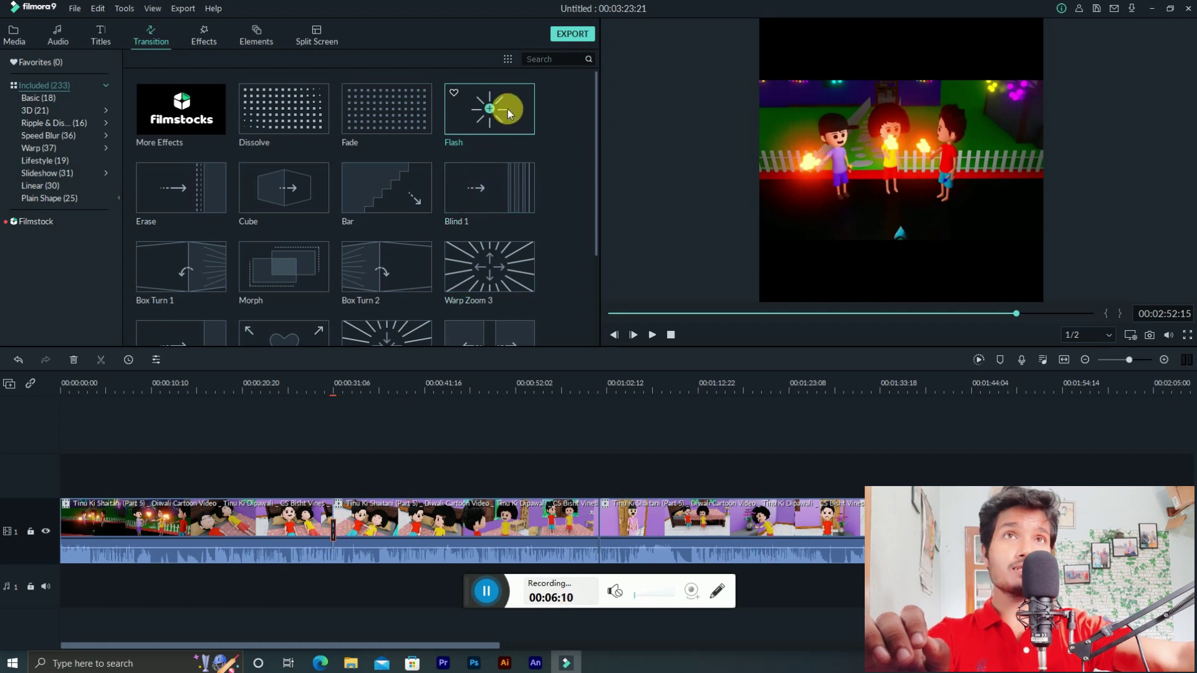
# Add short Flash transitions at the second and third cuts, near 00:01:01:16 and 00:01:35:05.
pyautogui.moveTo(494, 106); pyautogui.dragTo(592, 528)
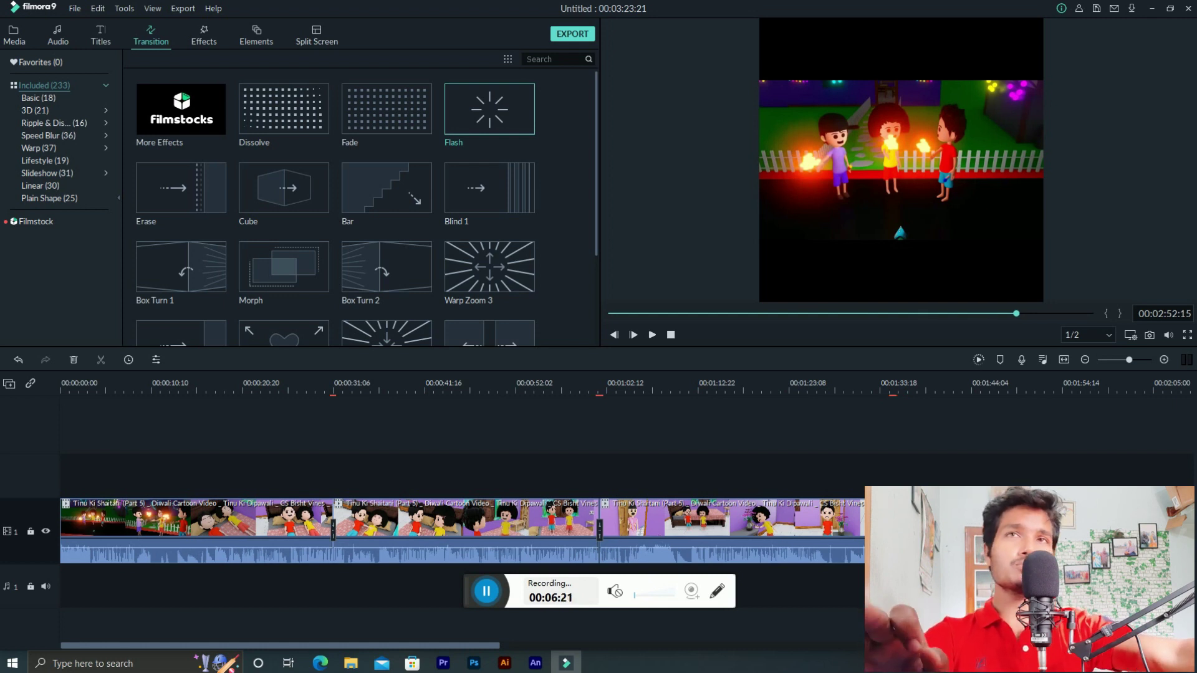
pyautogui.click(934, 462)
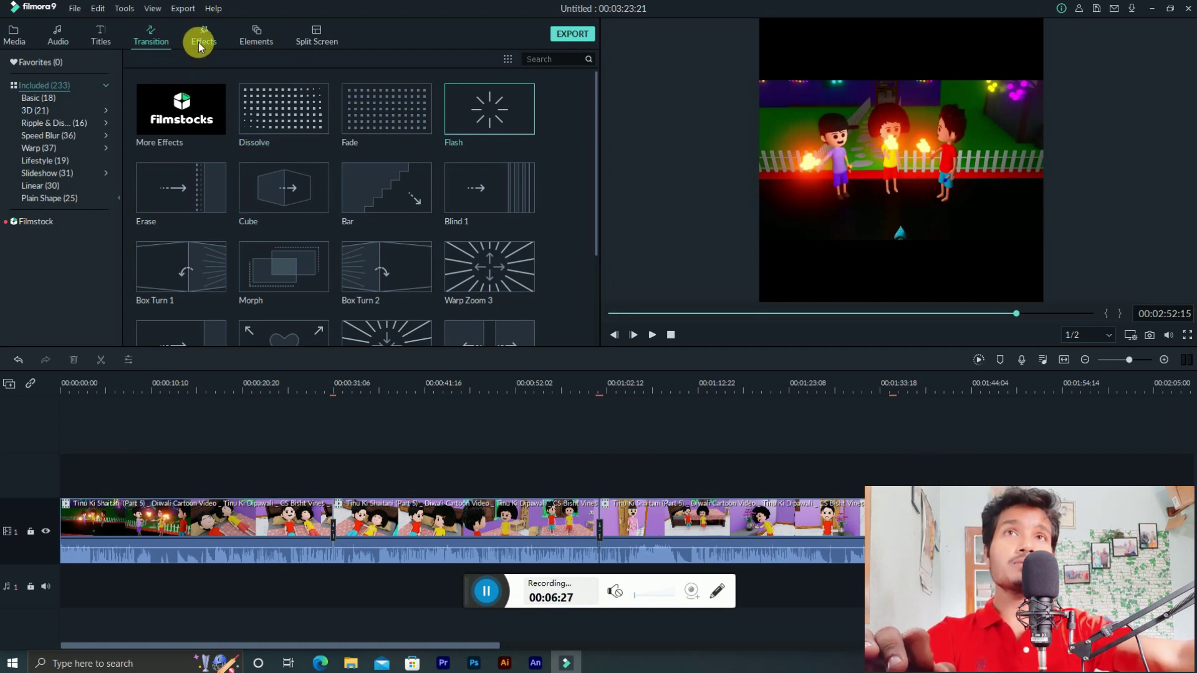
# Add the Disco overlay on the track above the video's start and play it back from the beginning.
pyautogui.click(199, 45)
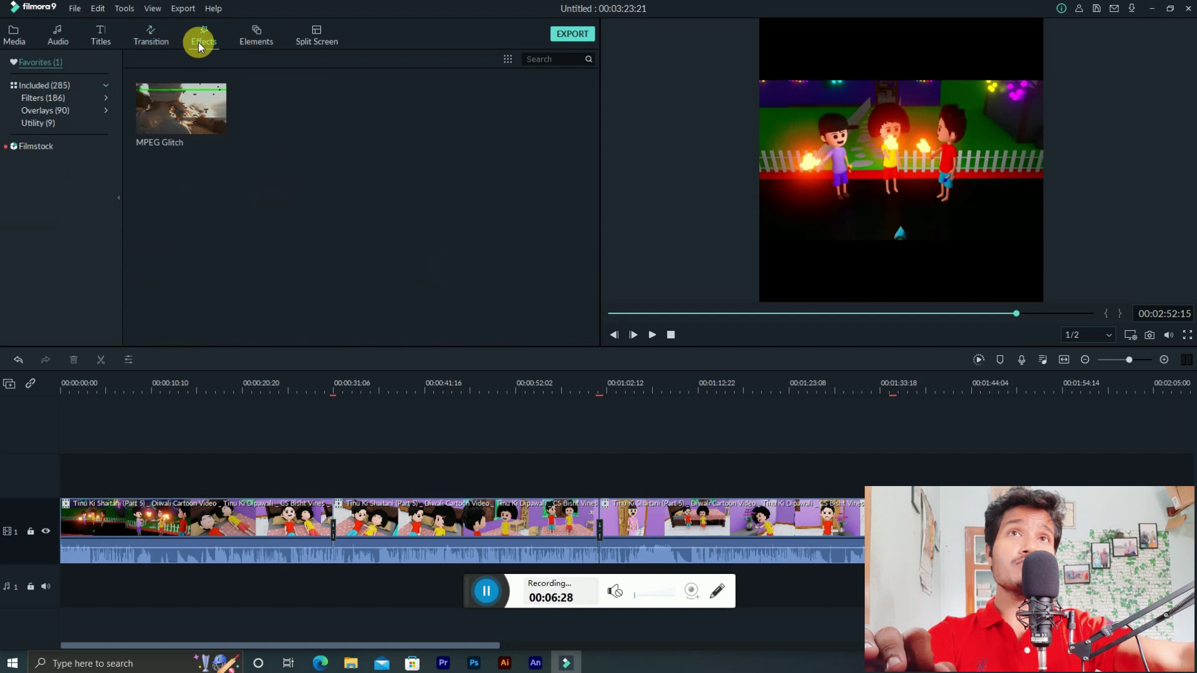
pyautogui.click(26, 111)
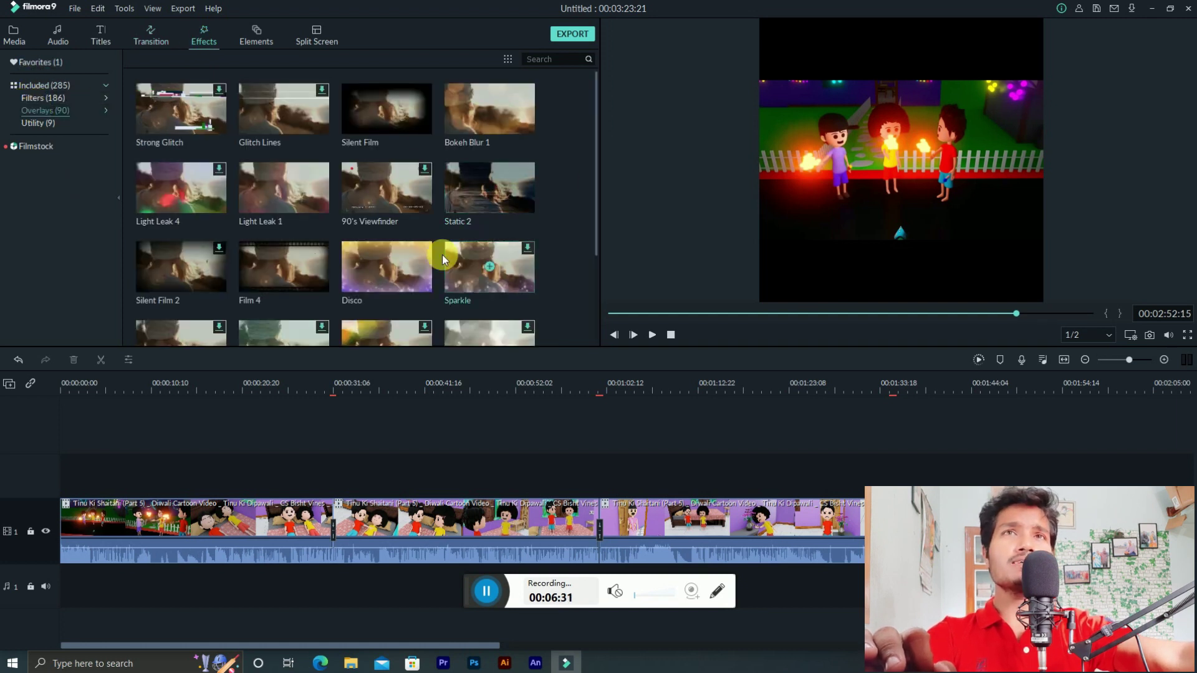
pyautogui.moveTo(418, 272); pyautogui.dragTo(99, 475)
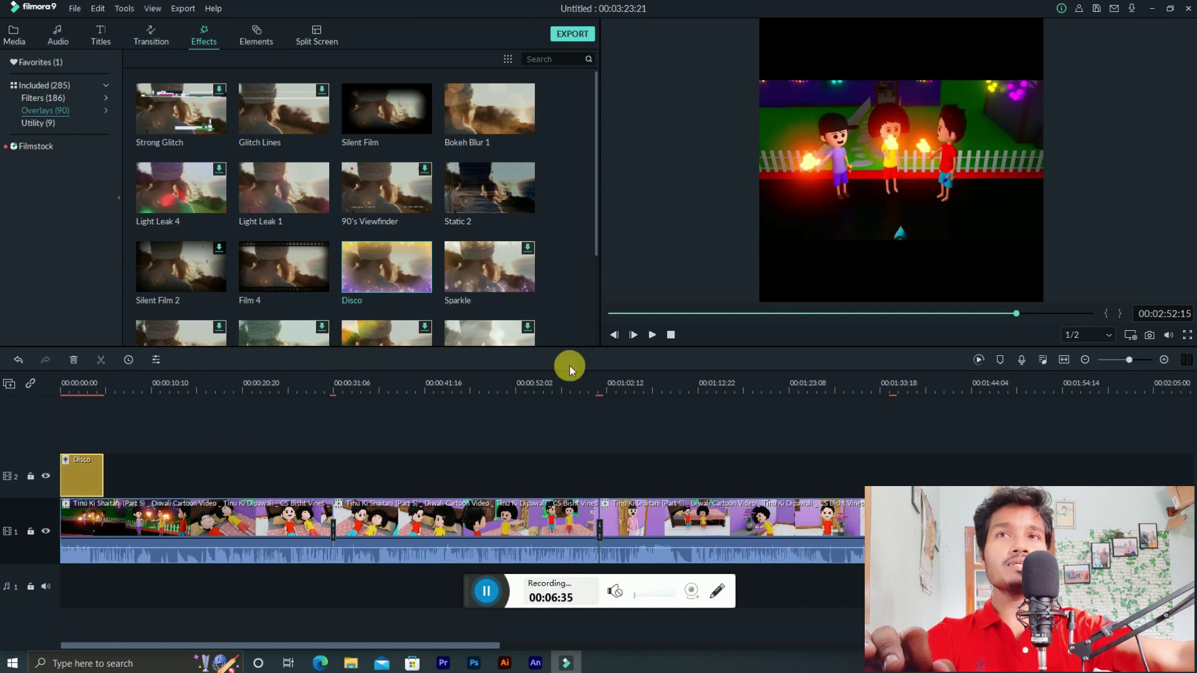
pyautogui.click(654, 335)
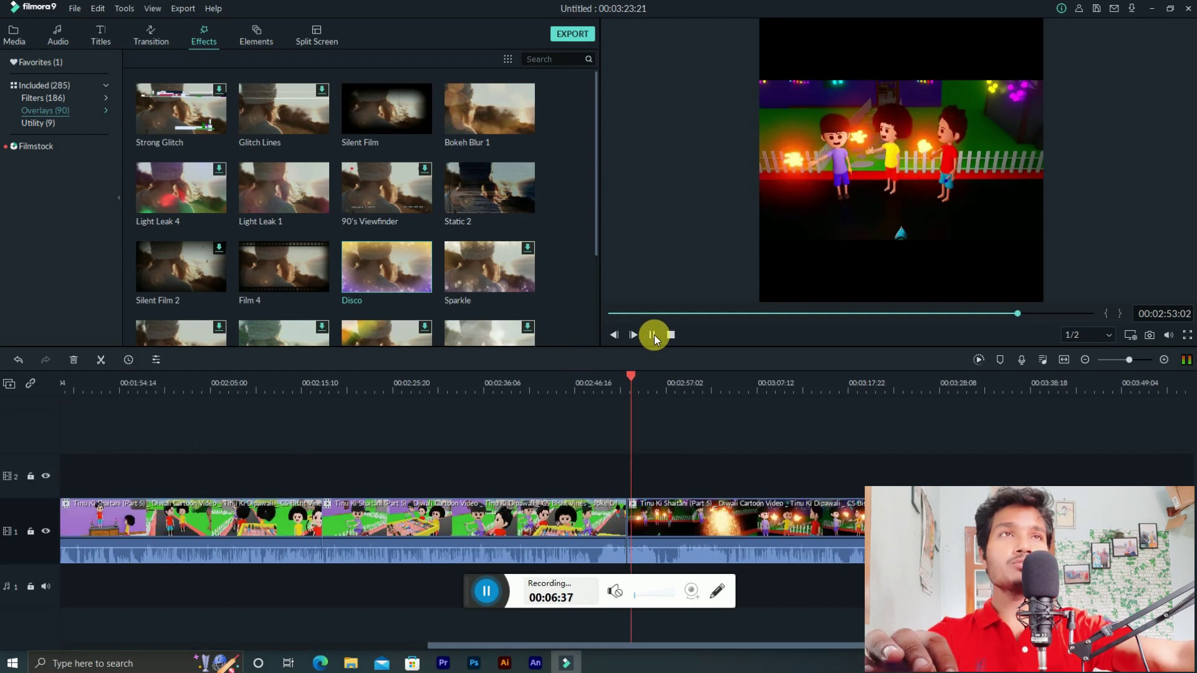
pyautogui.click(654, 335)
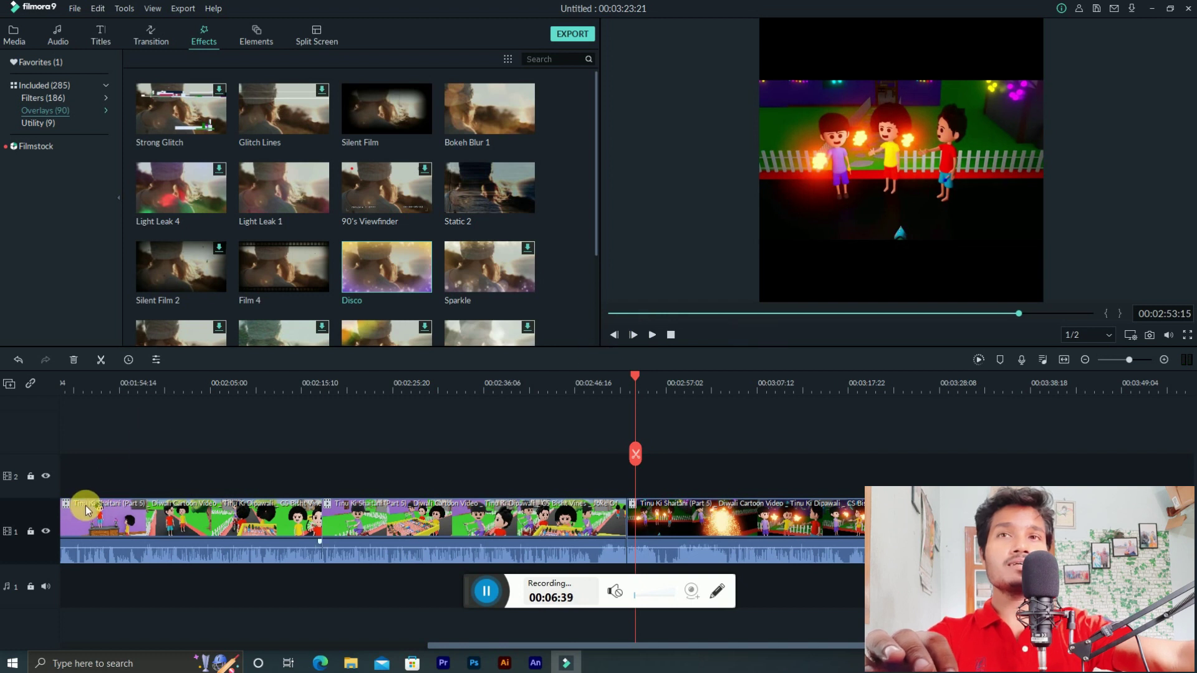
pyautogui.moveTo(635, 315); pyautogui.dragTo(561, 313)
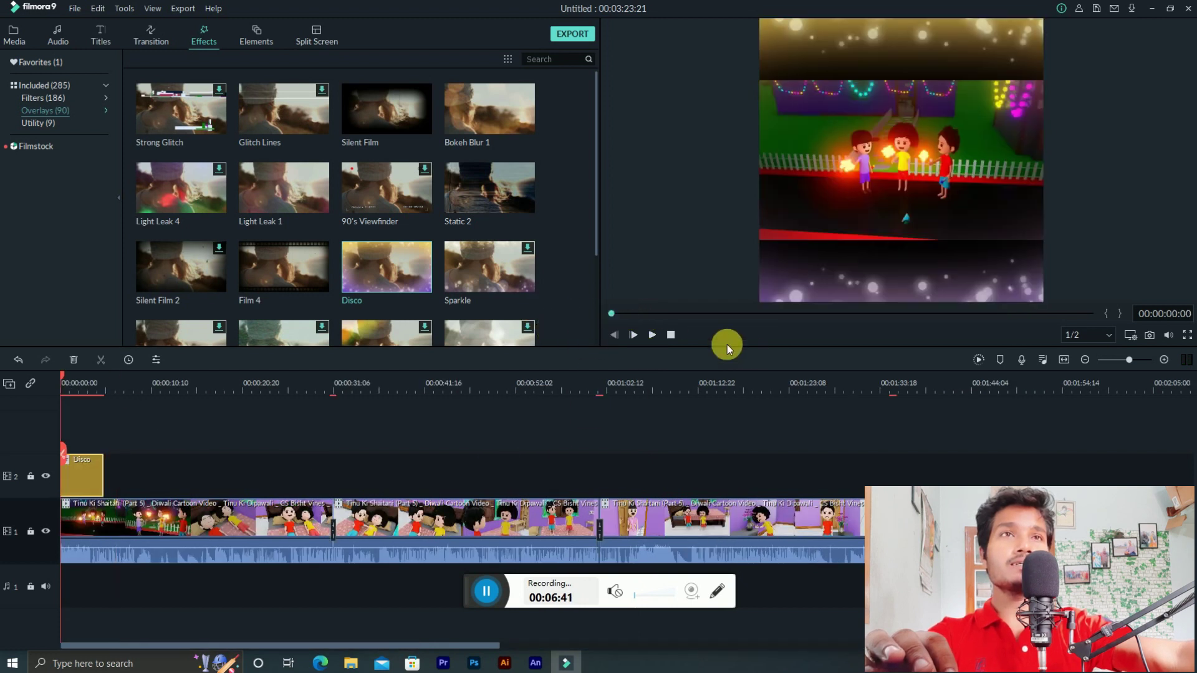
pyautogui.click(649, 335)
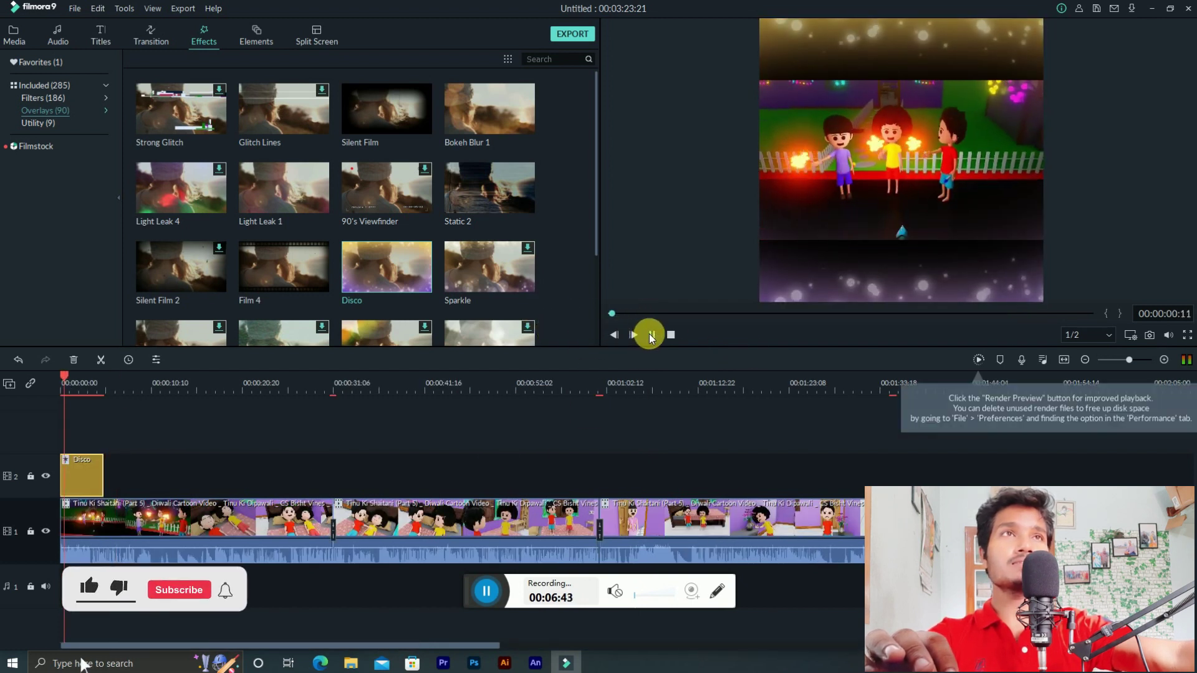
pyautogui.press('space')
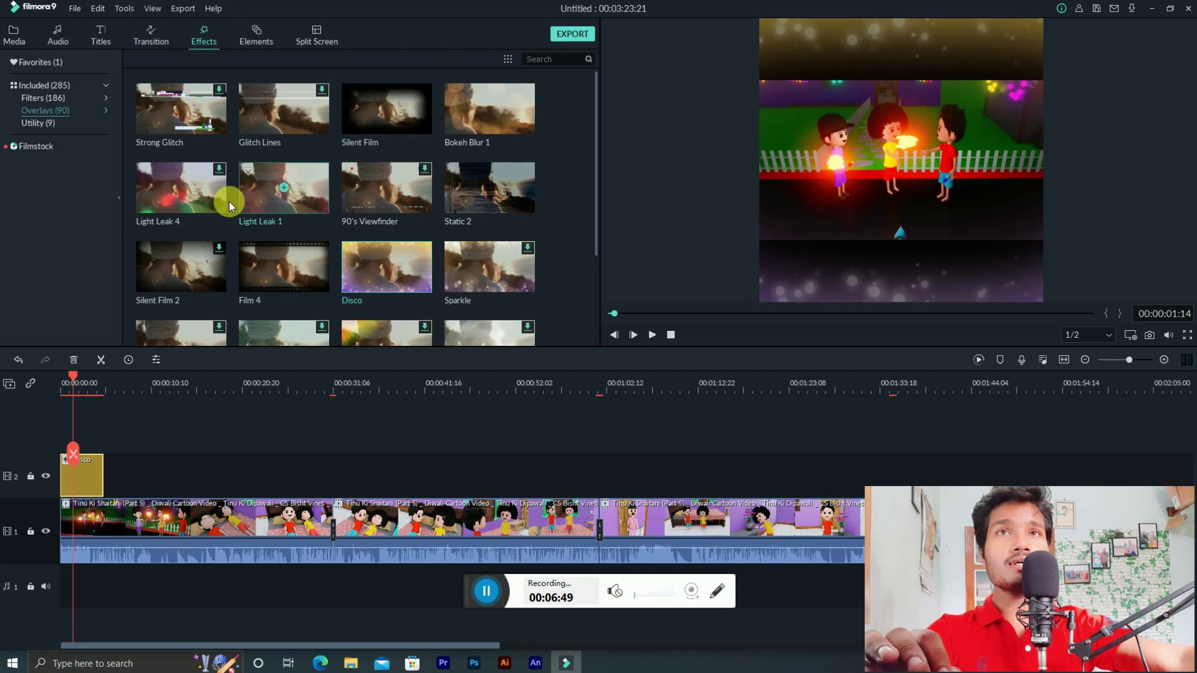
# Add the Cool overlay above the second cut near 00:01:01:16, preview it, and return the playhead to the start.
pyautogui.scroll(-2, 429, 275)
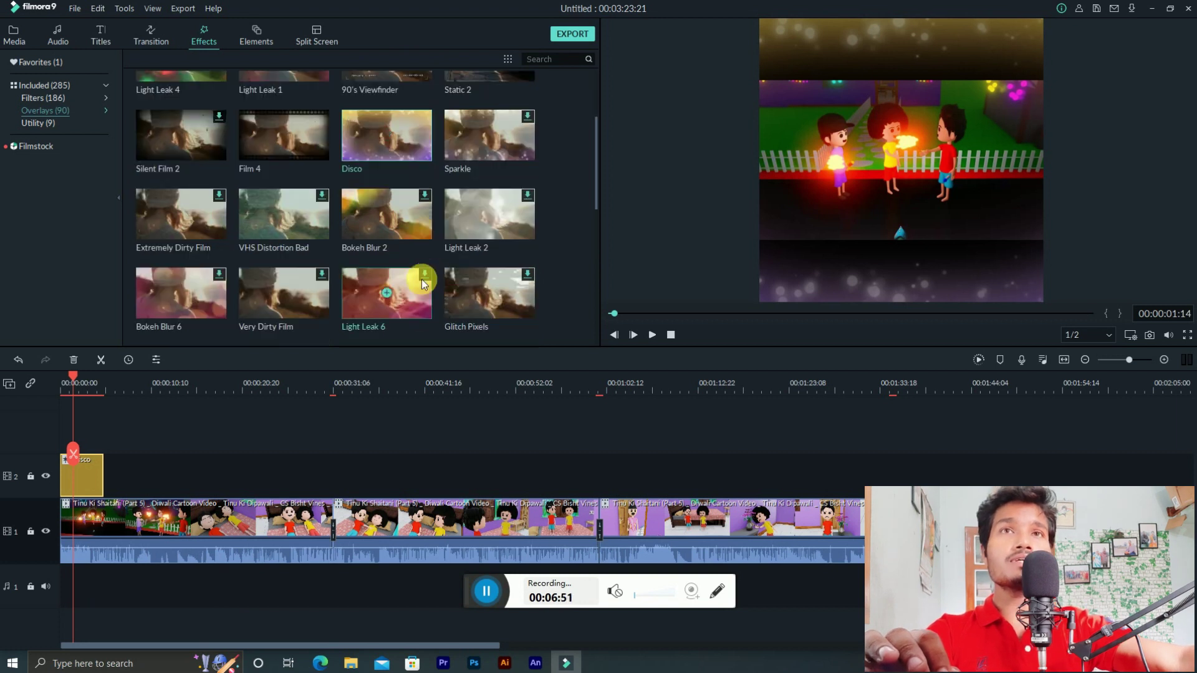
pyautogui.scroll(-3, 525, 259)
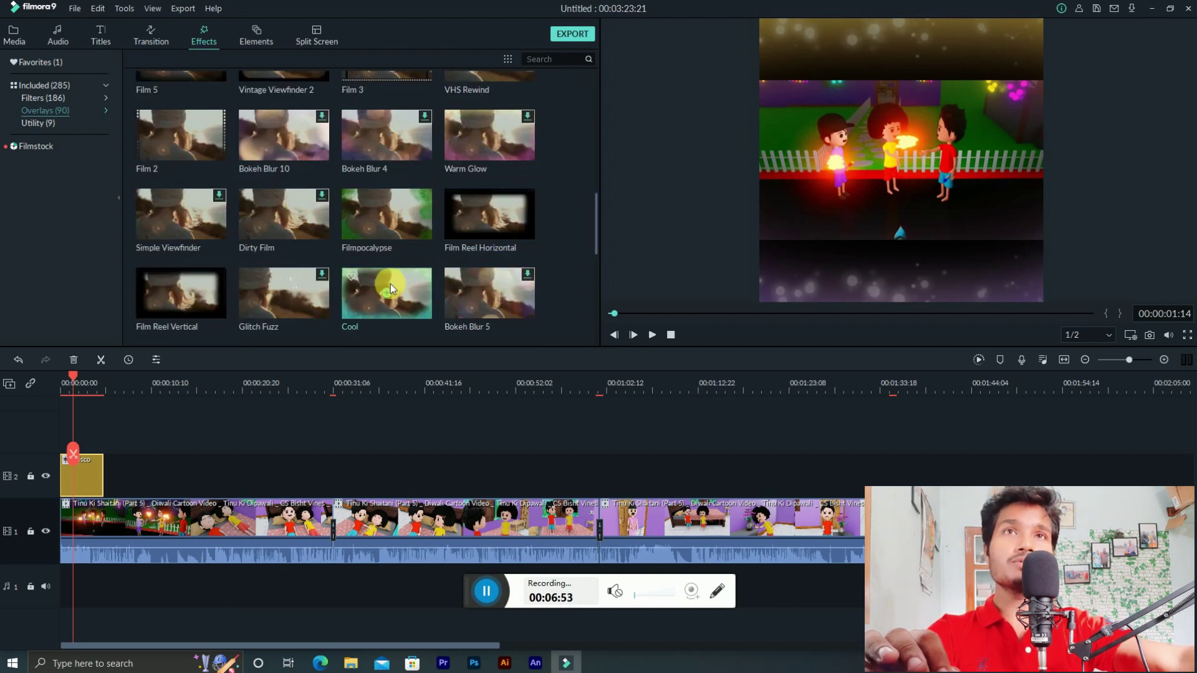
pyautogui.moveTo(390, 283); pyautogui.dragTo(611, 485)
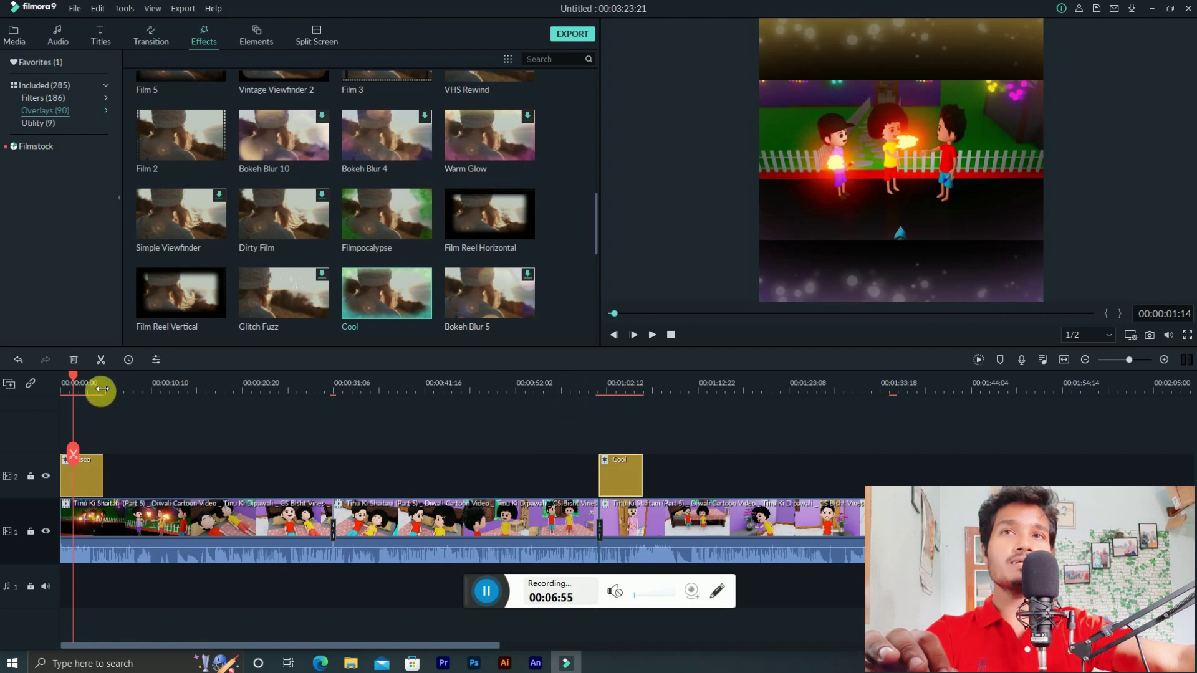
pyautogui.moveTo(73, 374); pyautogui.dragTo(595, 491)
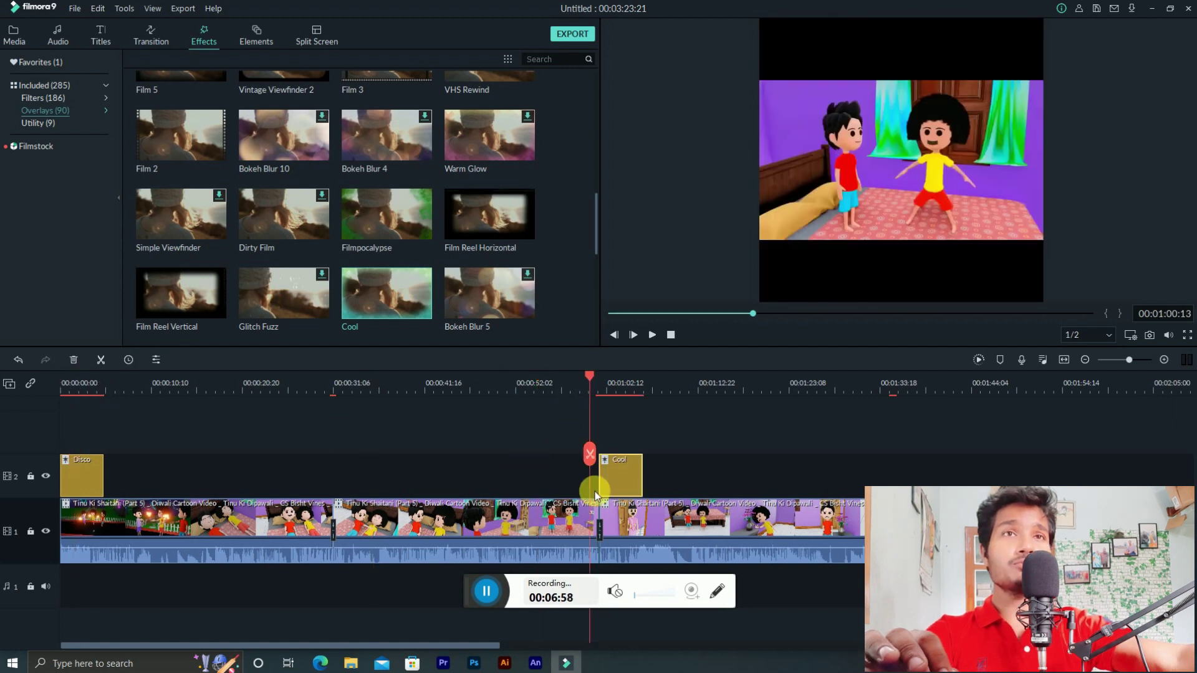
pyautogui.press('space')
pyautogui.press('space')
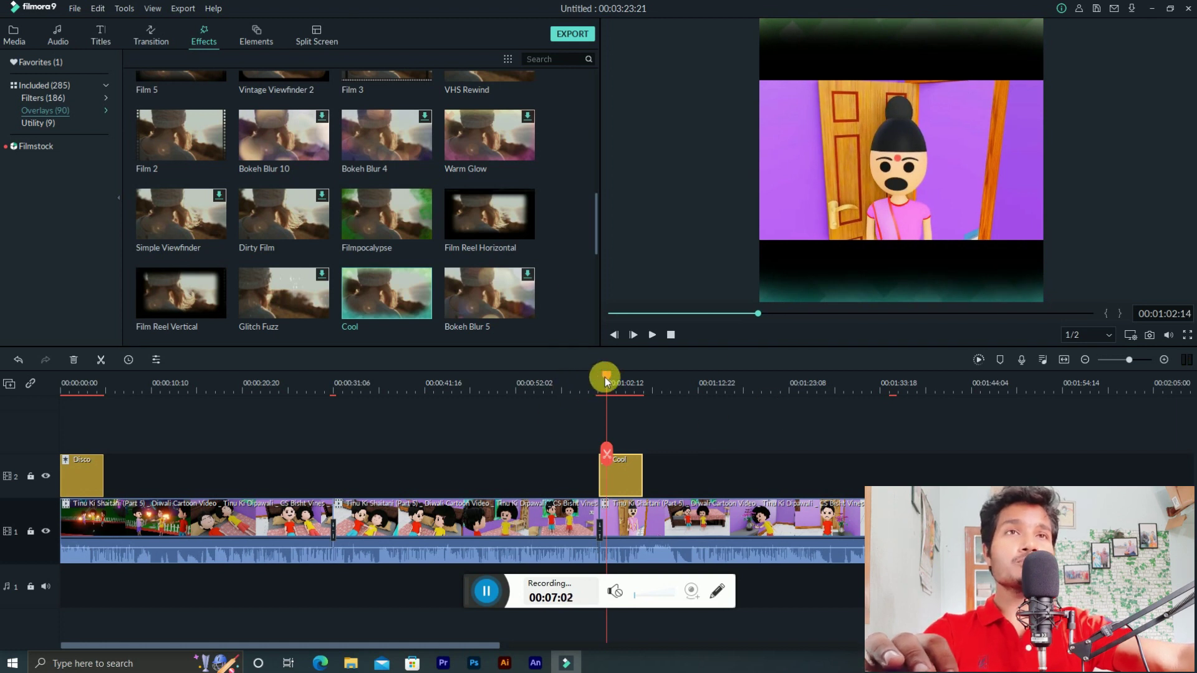
pyautogui.moveTo(607, 381); pyautogui.dragTo(11, 409)
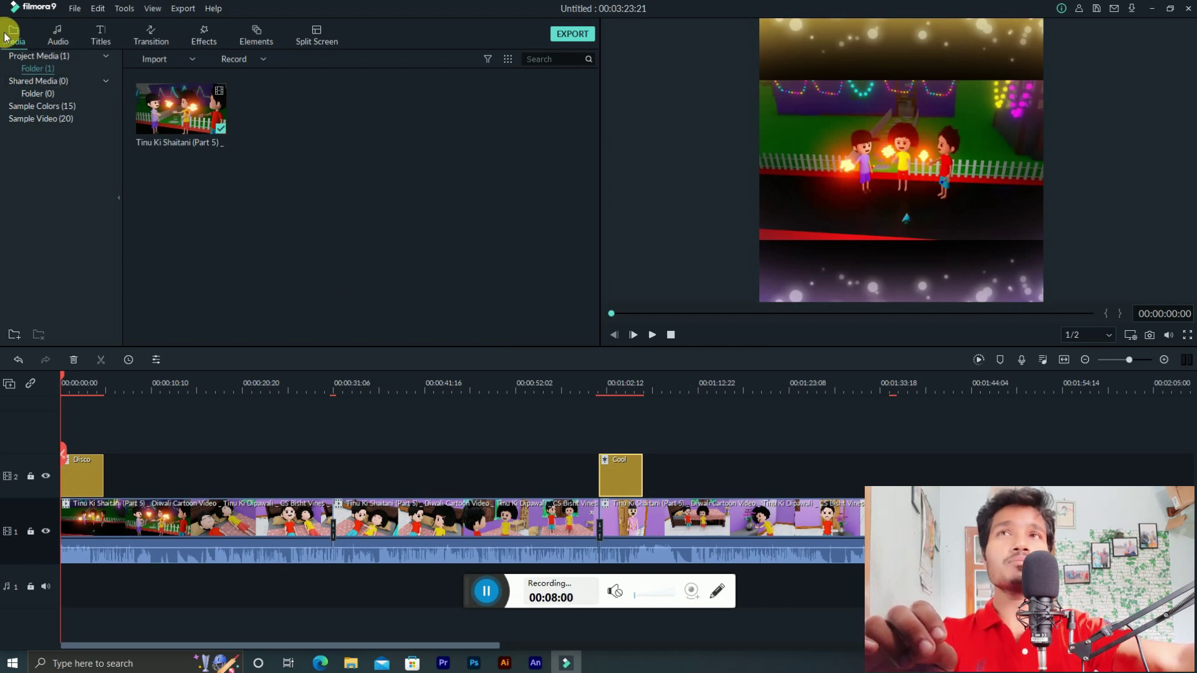
# Place the Orange sample color on a new track near the video's start and move it over the frame's upper bar.
pyautogui.click(45, 110)
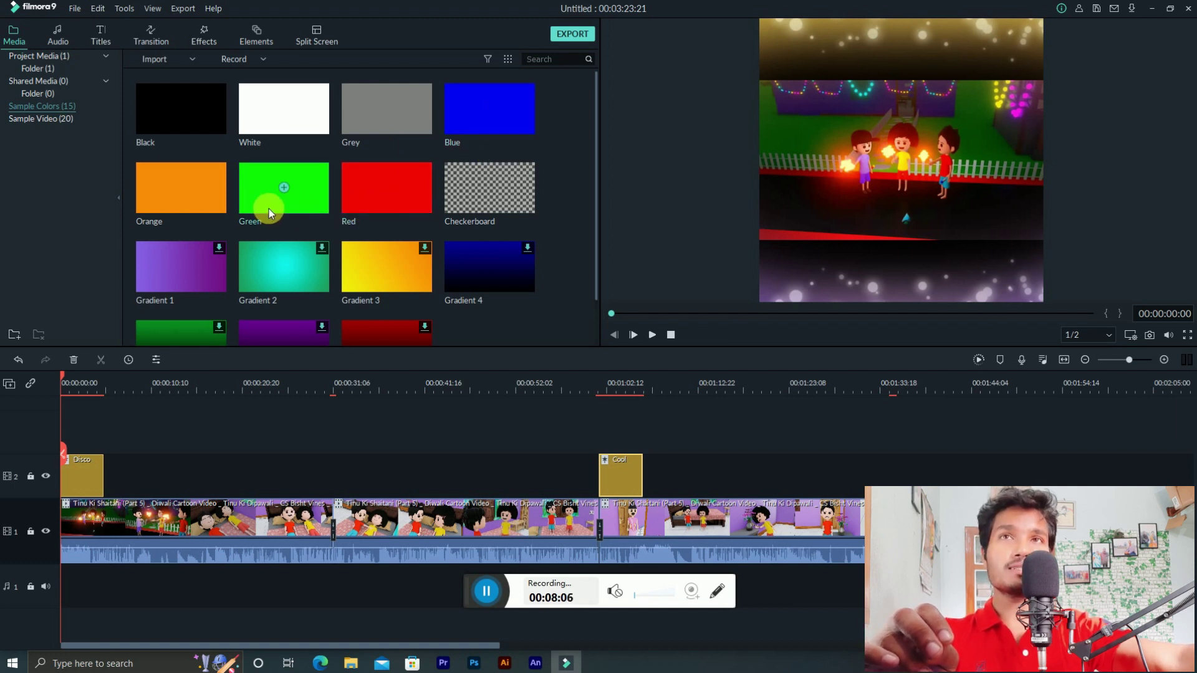
pyautogui.scroll(-1, 430, 230)
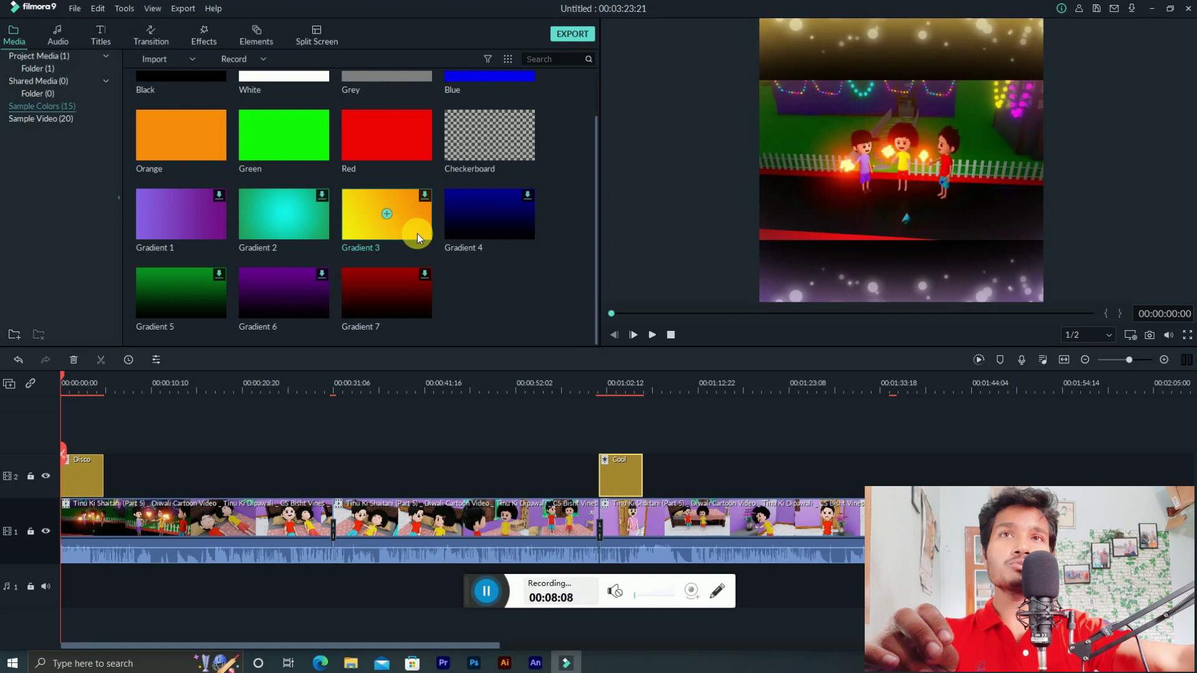
pyautogui.scroll(1, 417, 233)
pyautogui.moveTo(180, 187); pyautogui.dragTo(66, 447)
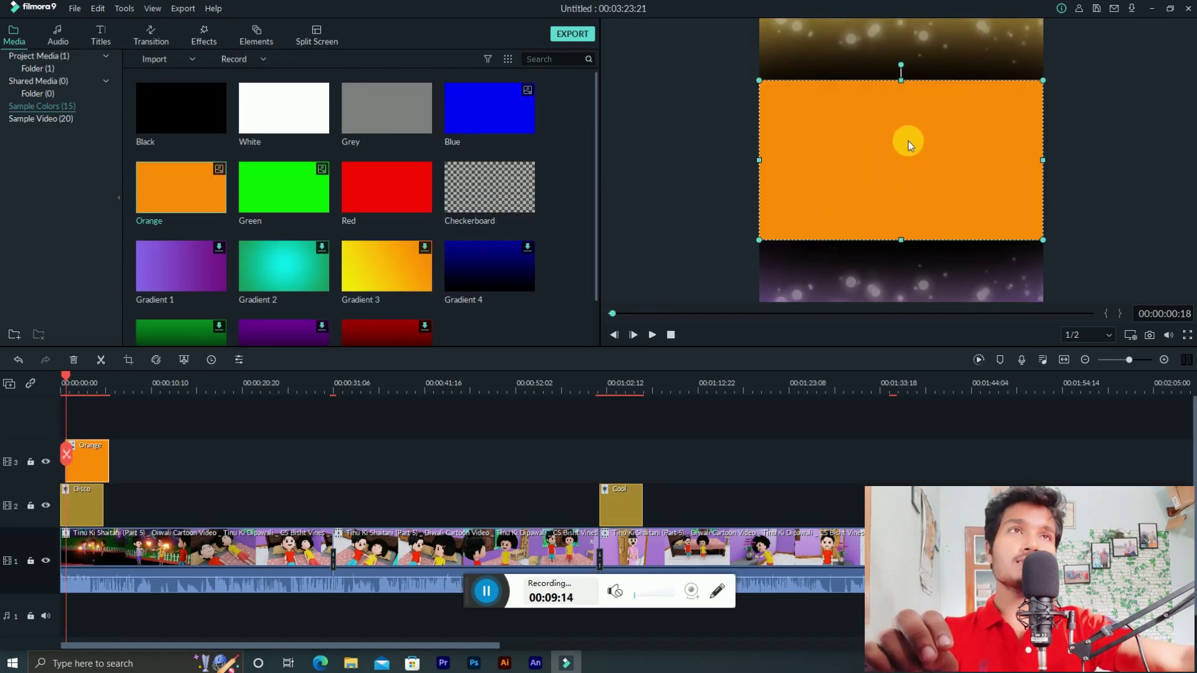
pyautogui.moveTo(896, 156); pyautogui.dragTo(899, 54)
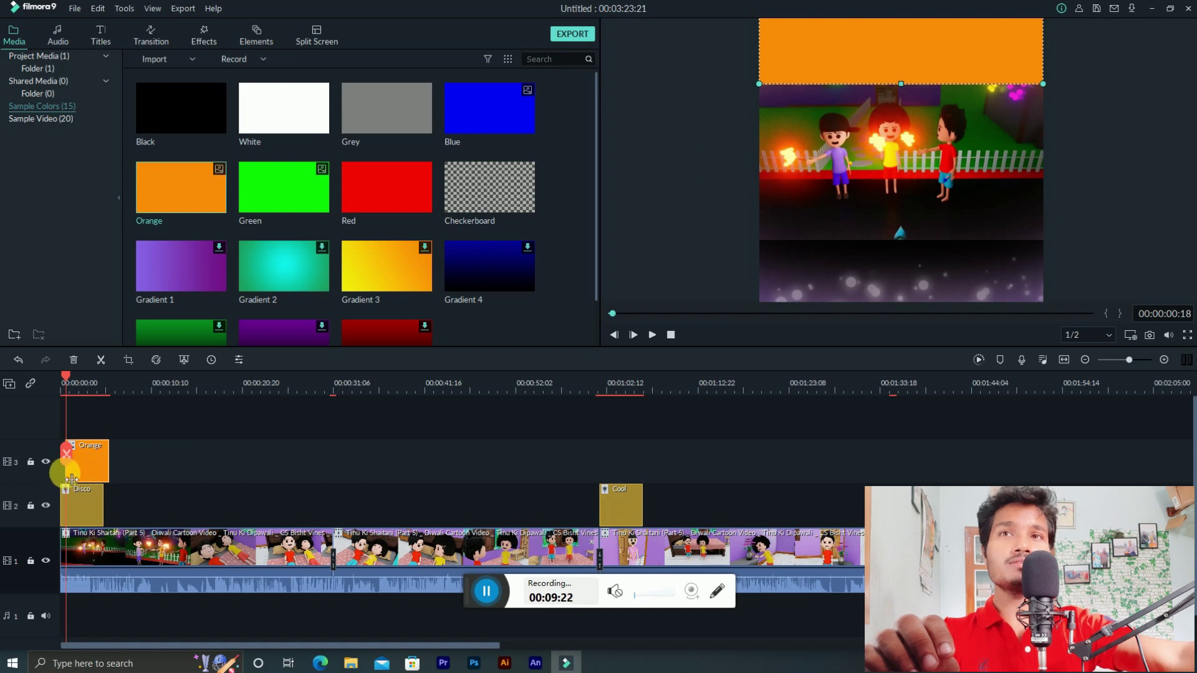
# Stretch the Orange color clip so it spans the video from 00:00:00:00 to its end.
pyautogui.moveTo(71, 479); pyautogui.dragTo(75, 471)
pyautogui.moveTo(481, 376); pyautogui.dragTo(249, 384)
pyautogui.moveTo(76, 472); pyautogui.dragTo(692, 536)
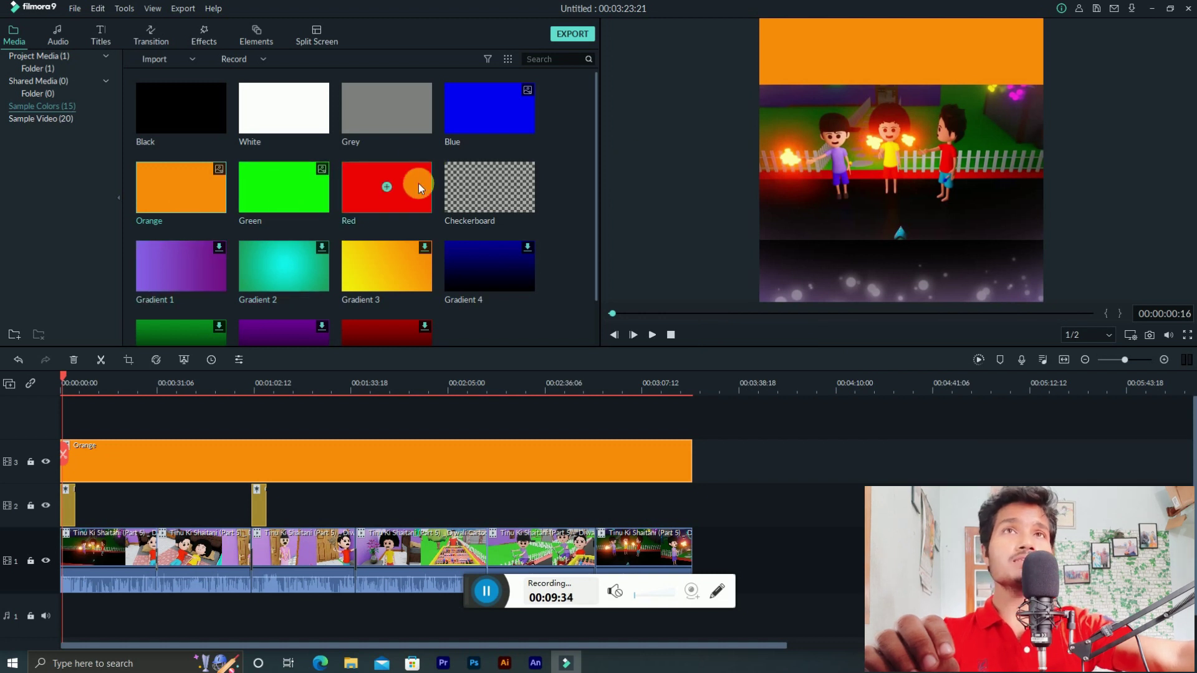
# Cover the frame's lower bar with the Blue sample color on a new track spanning the whole video.
pyautogui.scroll(-1, 323, 244)
pyautogui.scroll(1, 483, 187)
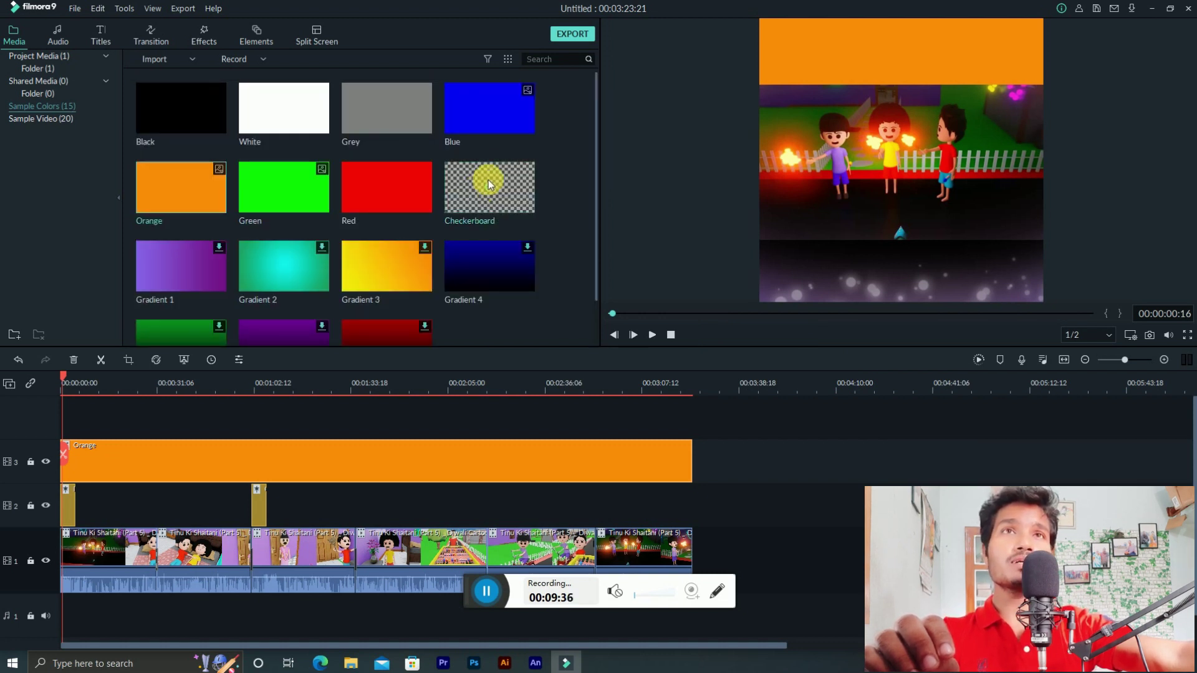
pyautogui.moveTo(496, 122); pyautogui.dragTo(66, 416)
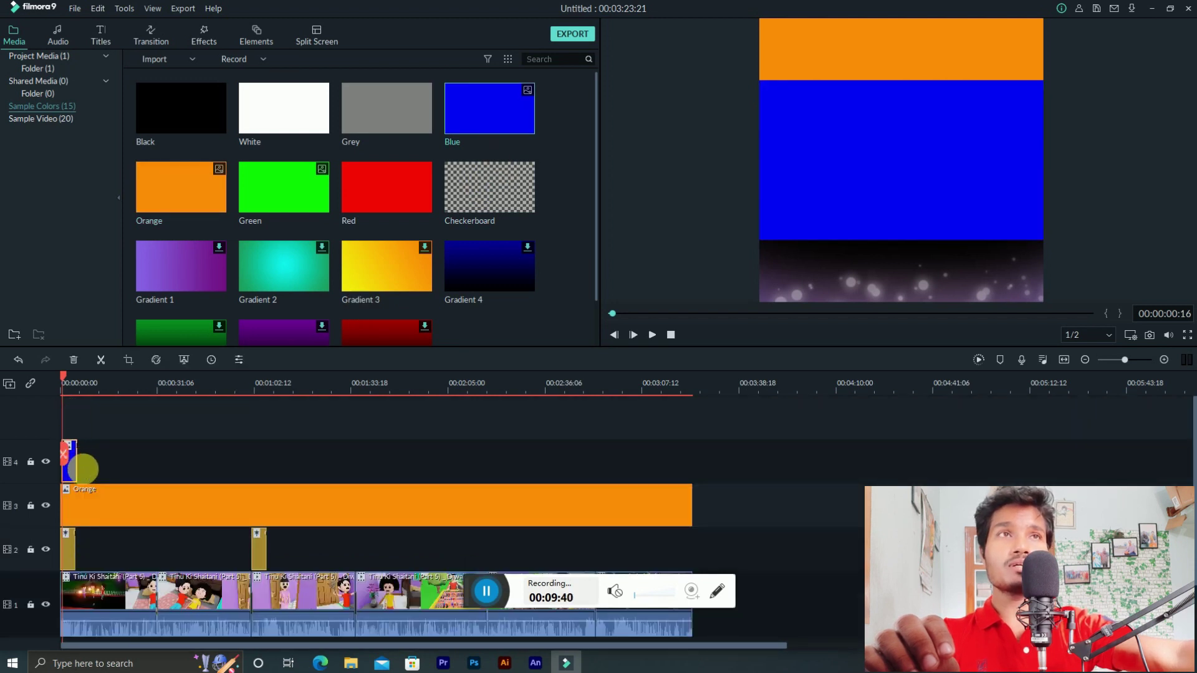
pyautogui.moveTo(76, 466); pyautogui.dragTo(692, 505)
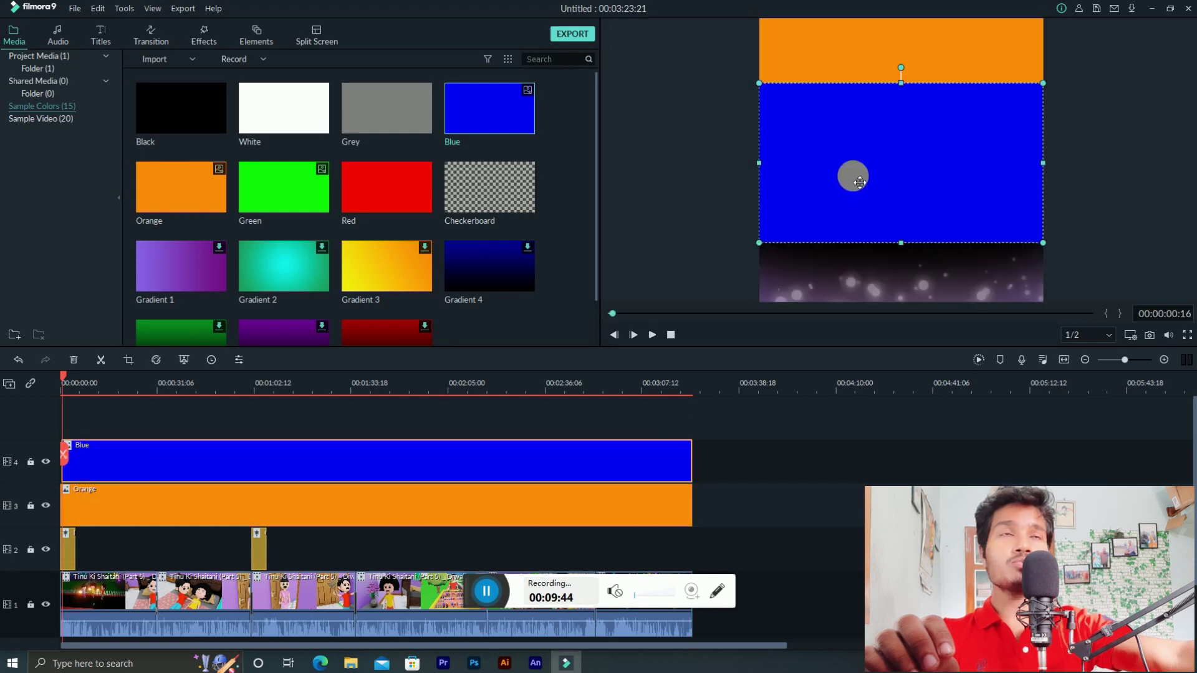
pyautogui.moveTo(849, 176); pyautogui.dragTo(851, 336)
pyautogui.click(712, 200)
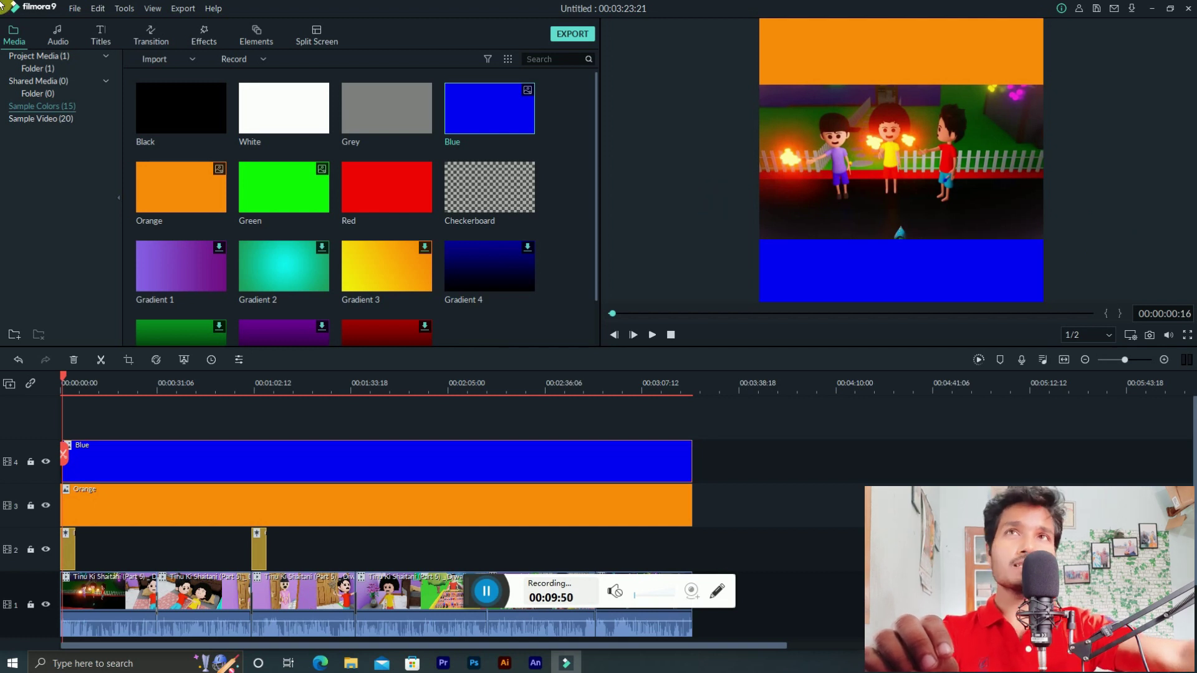
# Browse the title presets and preview the Default Title.
pyautogui.click(93, 34)
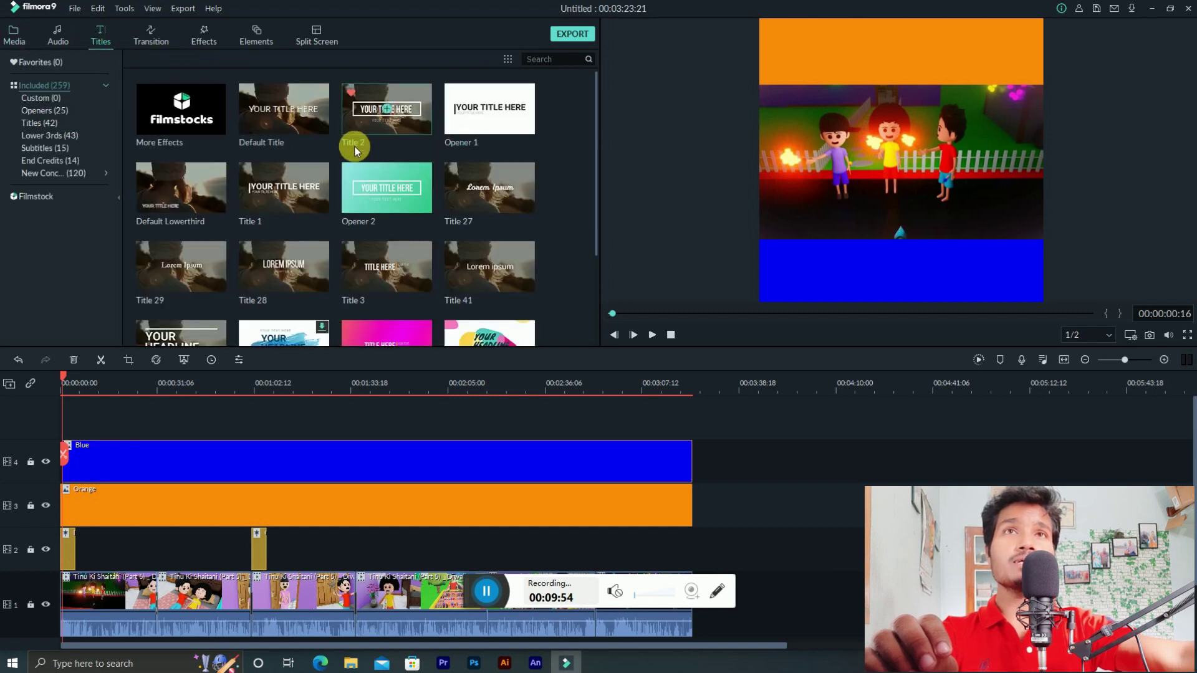
pyautogui.scroll(-6, 383, 149)
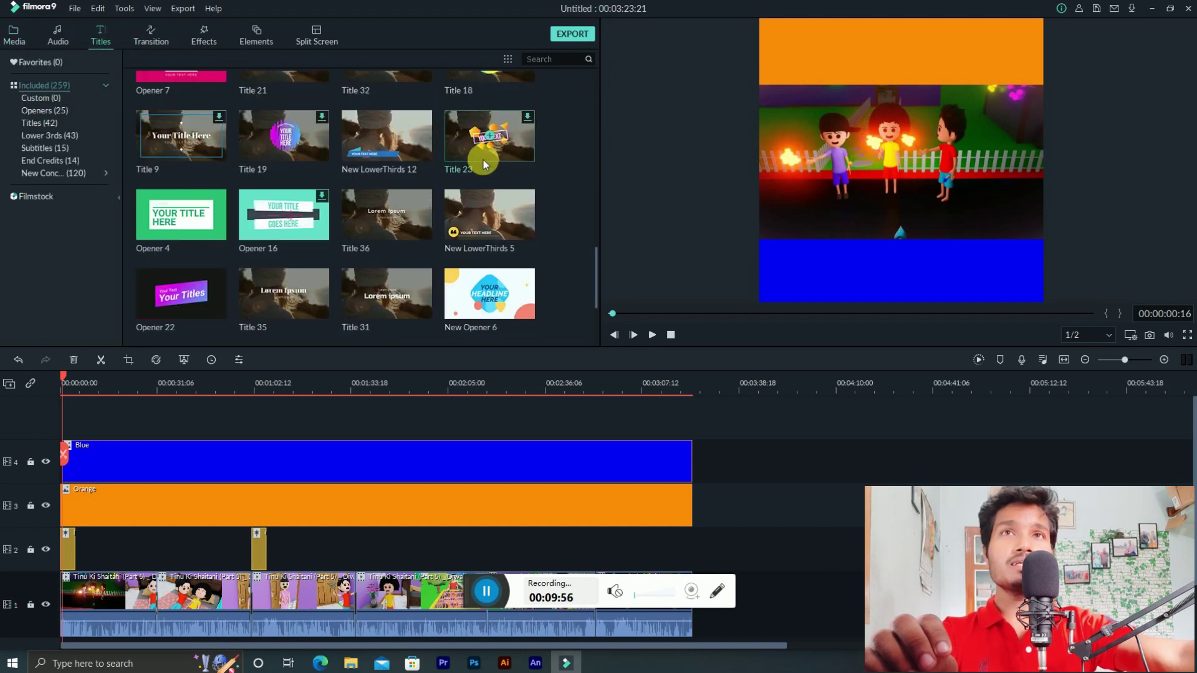
pyautogui.scroll(-5, 484, 160)
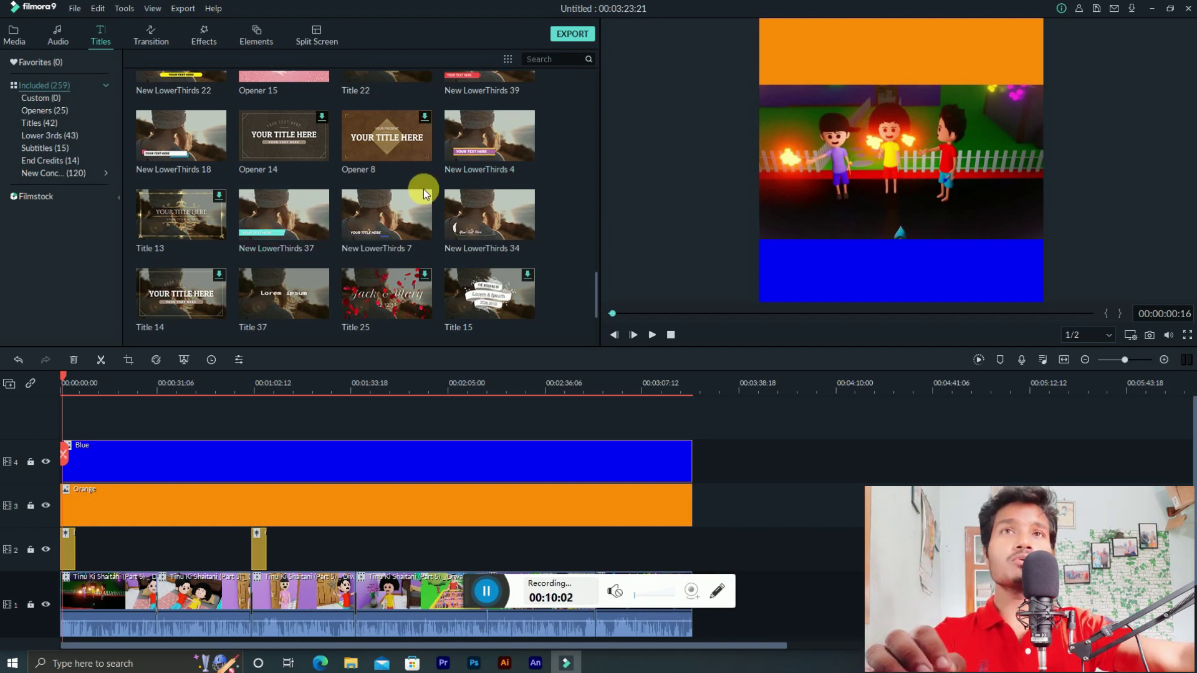
pyautogui.scroll(-5, 424, 189)
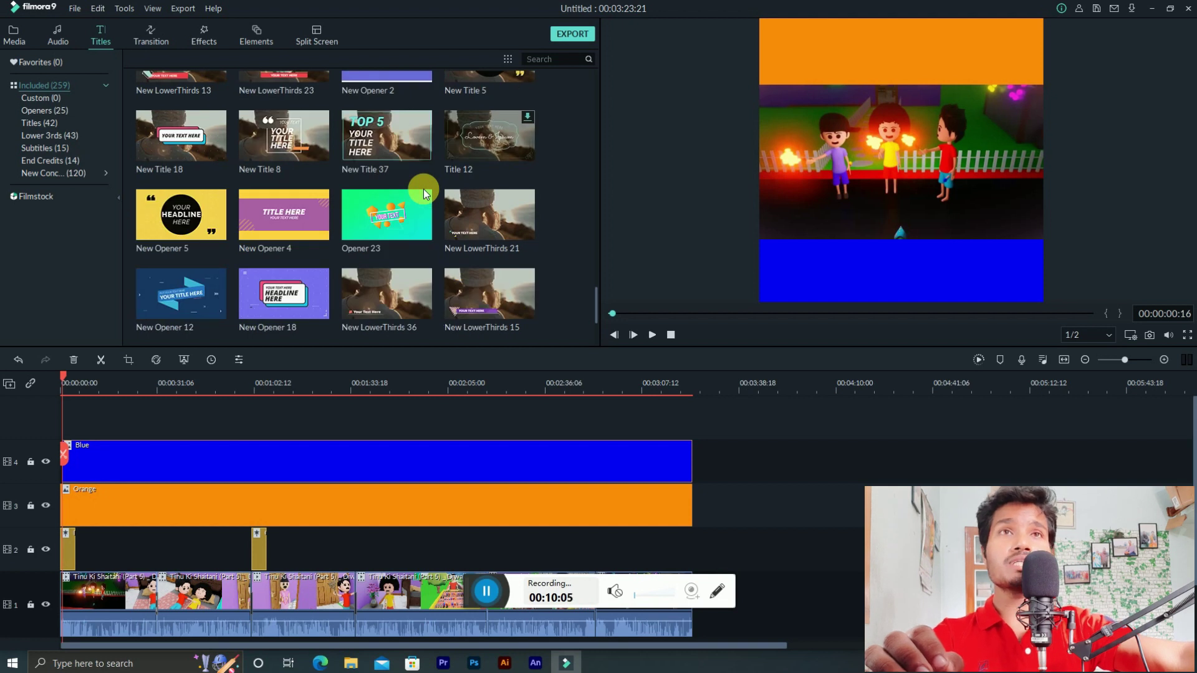
pyautogui.scroll(-10, 424, 188)
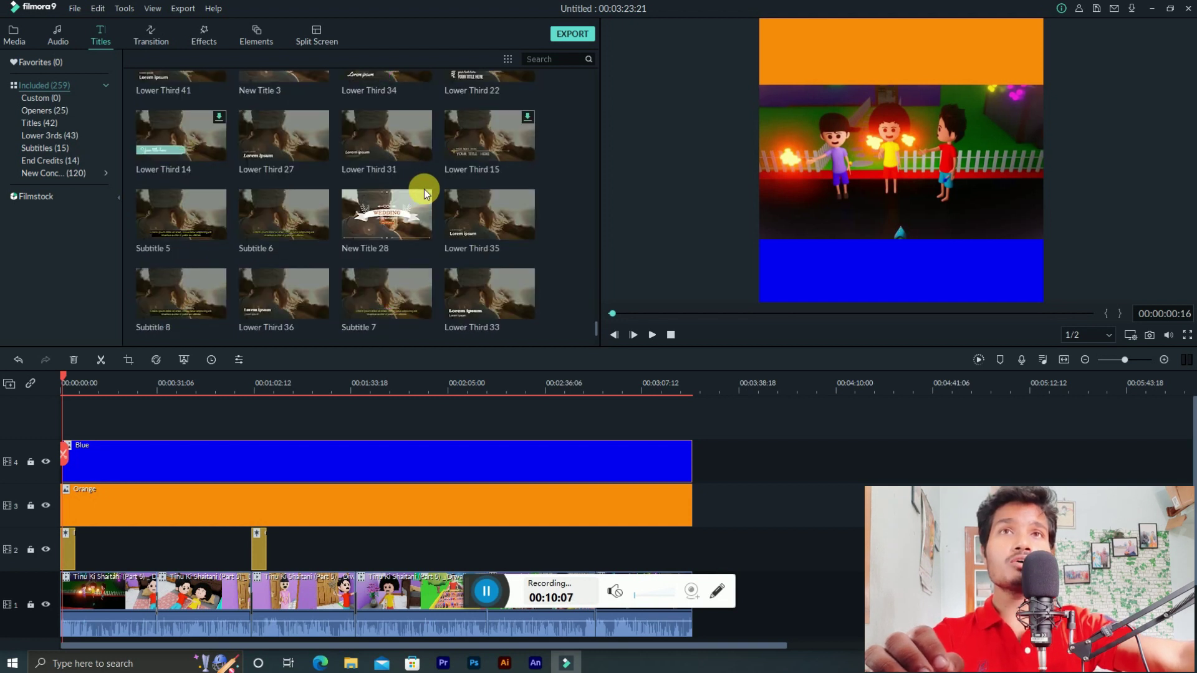
pyautogui.click(55, 125)
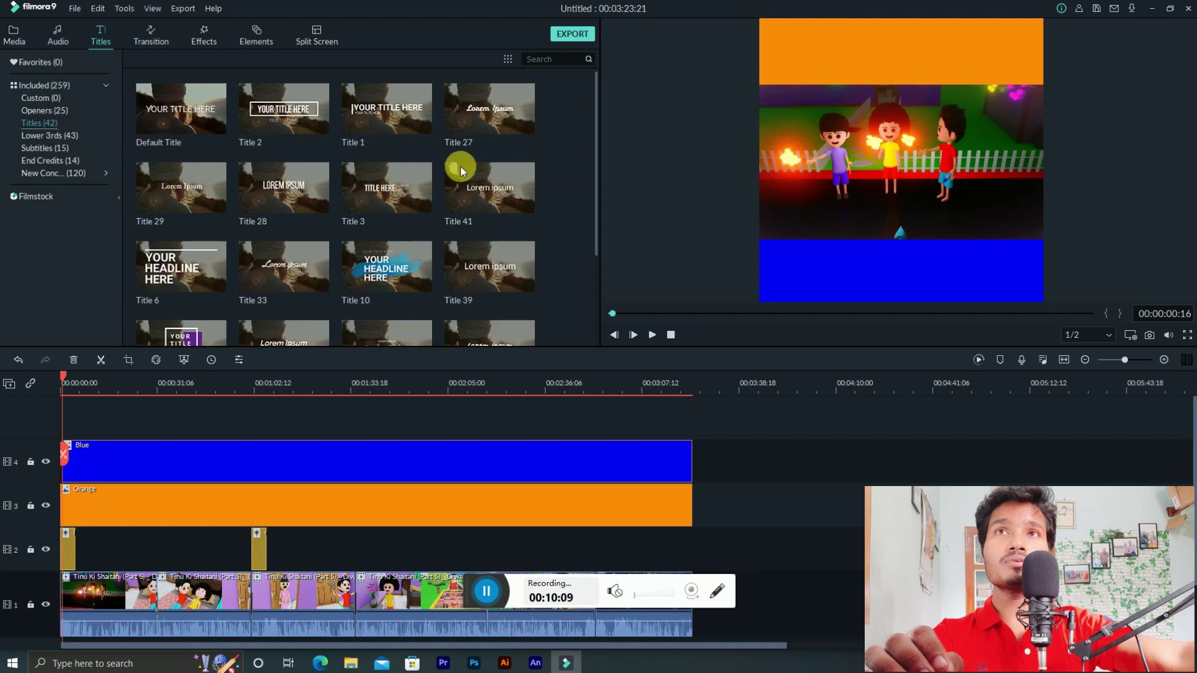
pyautogui.click(204, 110)
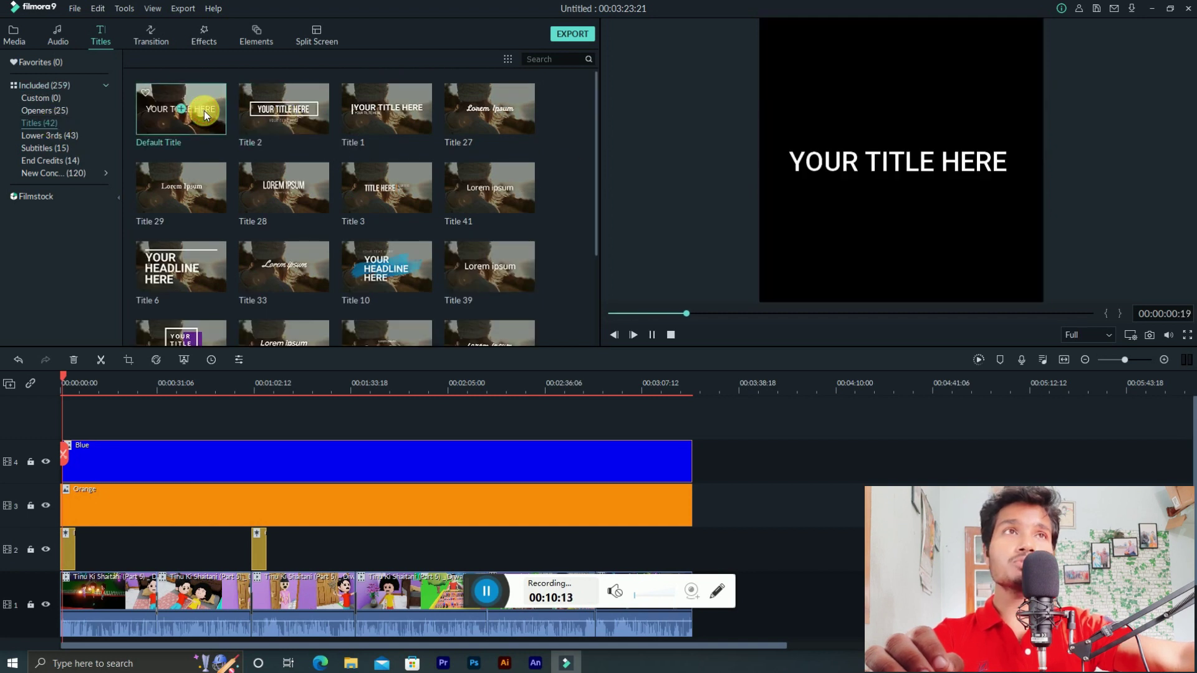
pyautogui.moveTo(214, 91); pyautogui.dragTo(110, 476)
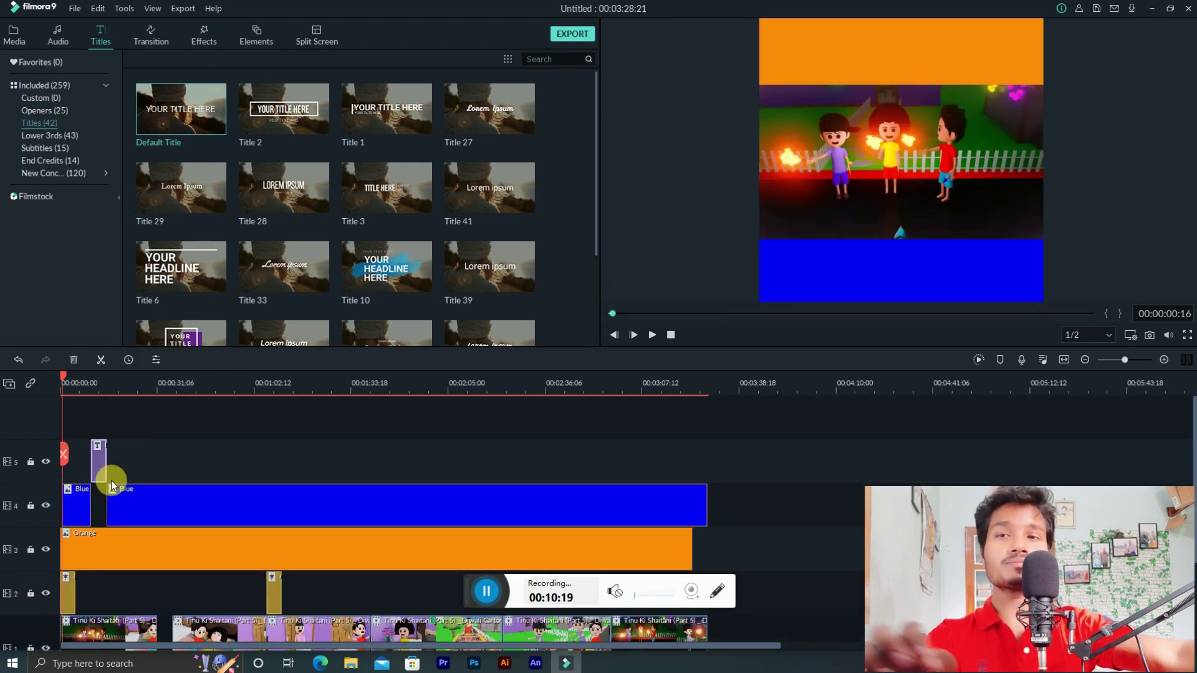
pyautogui.hotkey('ctrl', 'z')
pyautogui.hotkey('ctrl', 'z')
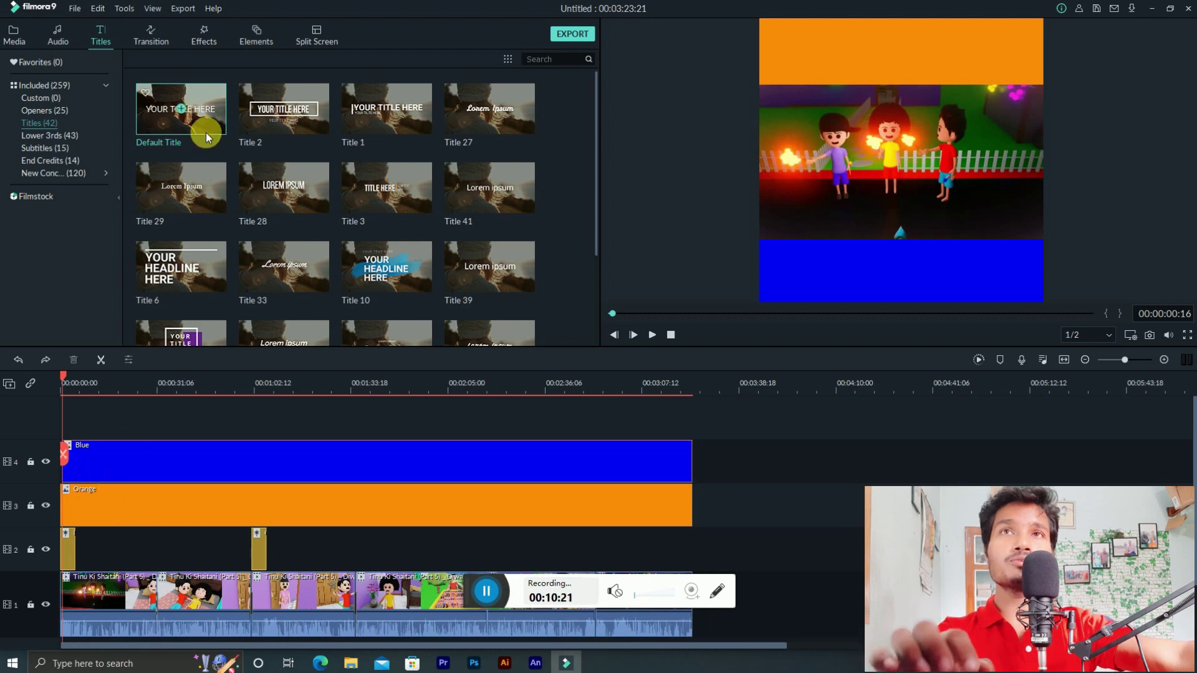
# Place the Default Title on a new track above the Blue clip, lengthen it, and align it with the video's start.
pyautogui.moveTo(205, 132); pyautogui.dragTo(113, 410)
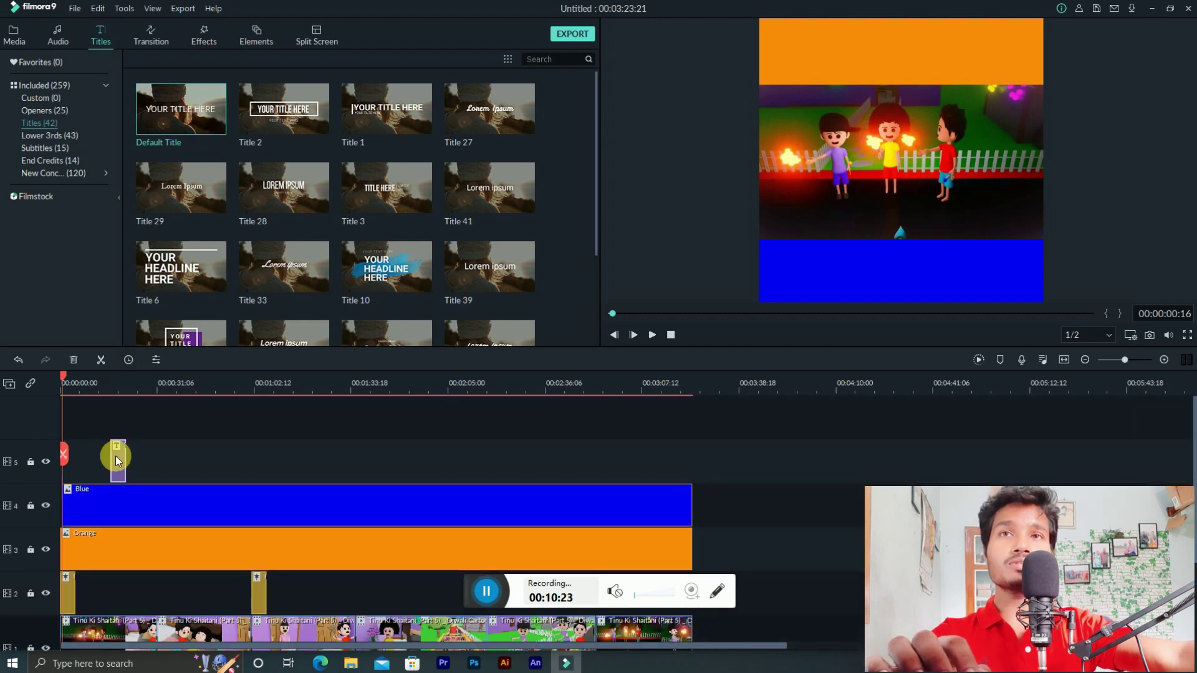
pyautogui.moveTo(111, 458); pyautogui.dragTo(65, 477)
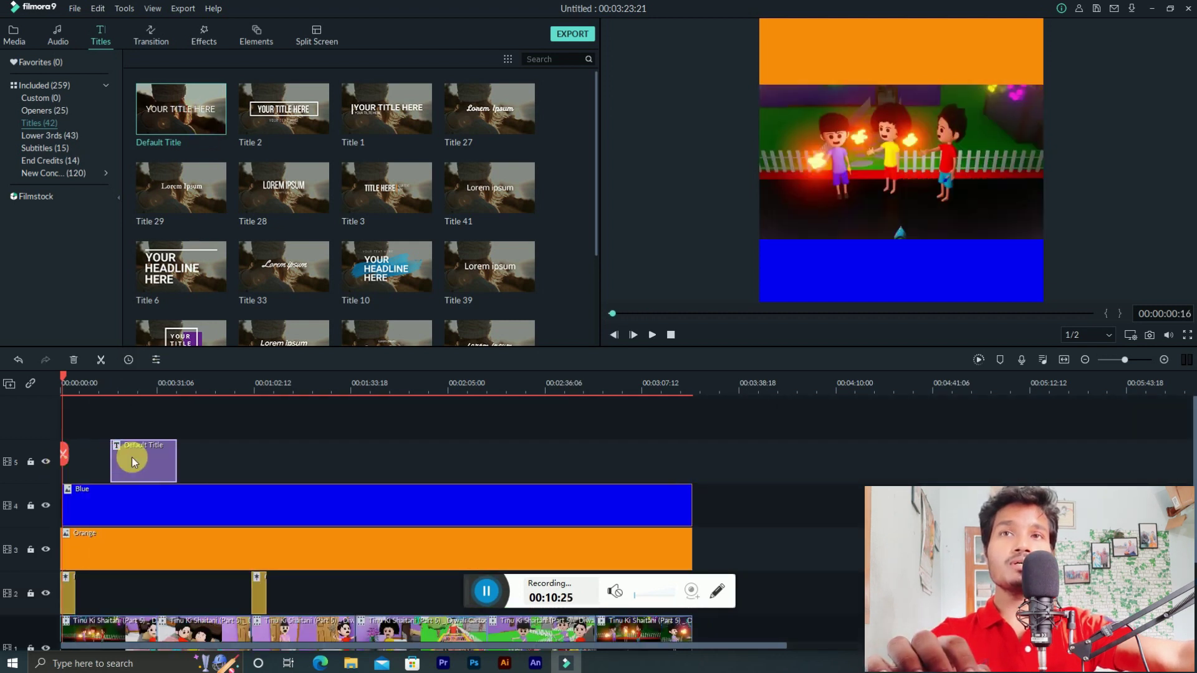
pyautogui.click(92, 462)
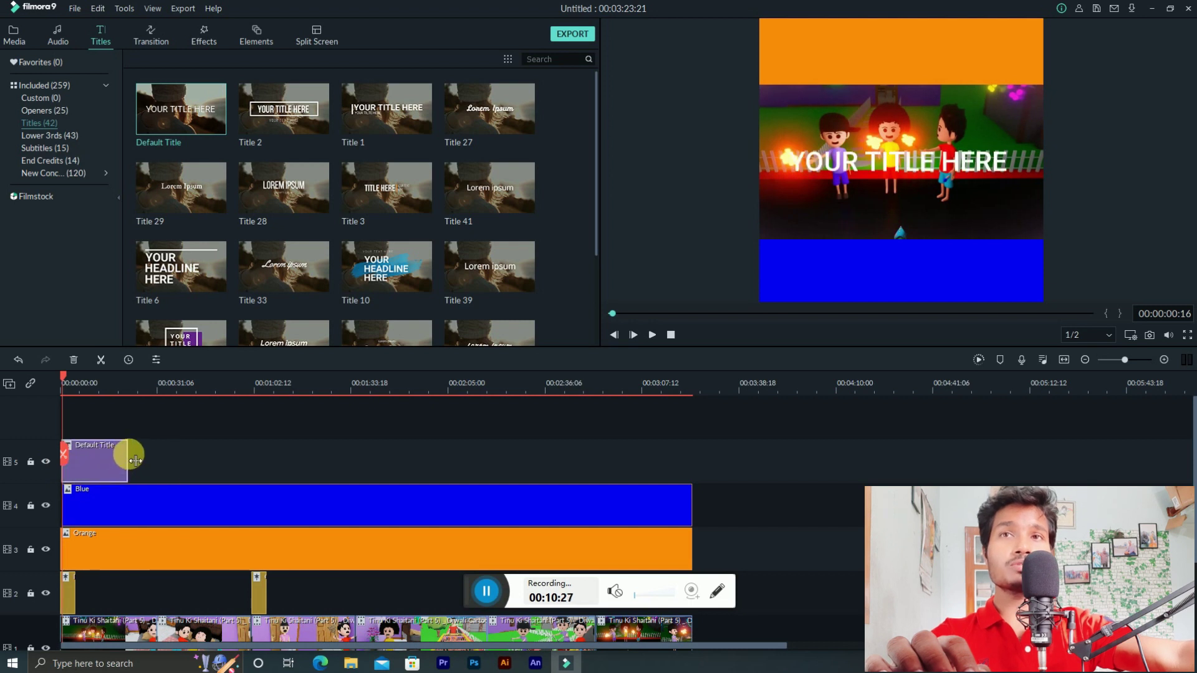
# Stretch the Default Title clip to the video's end and move its text onto the blue bar.
pyautogui.moveTo(135, 460); pyautogui.dragTo(692, 499)
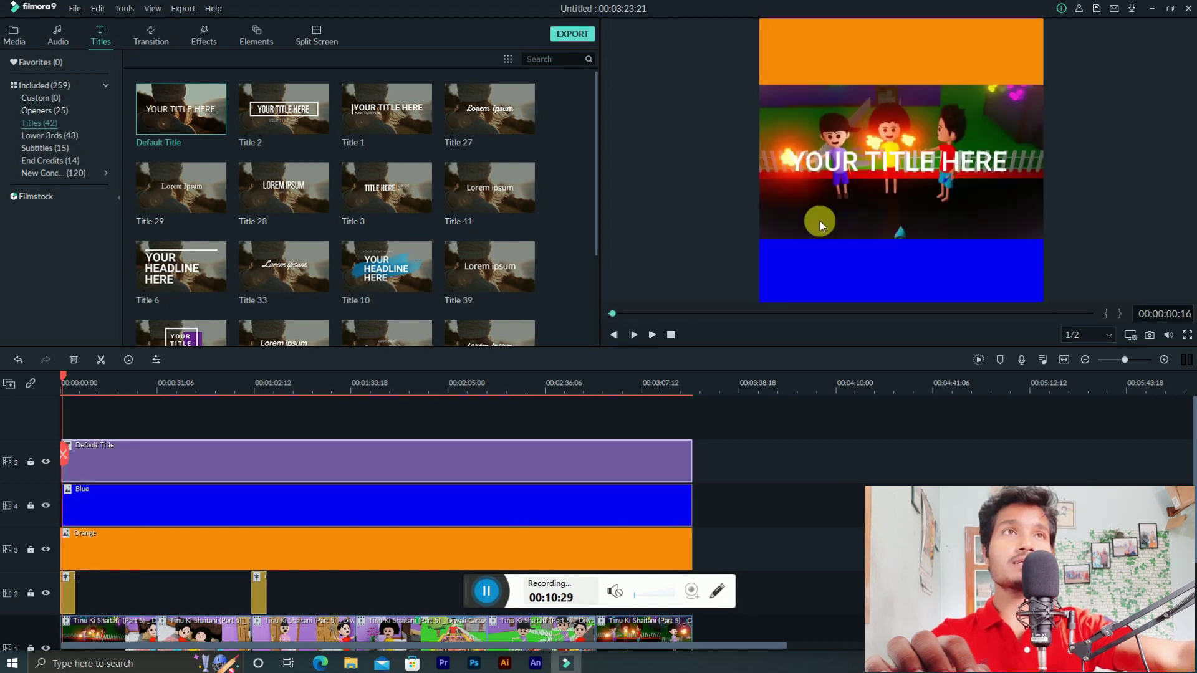
pyautogui.click(935, 163)
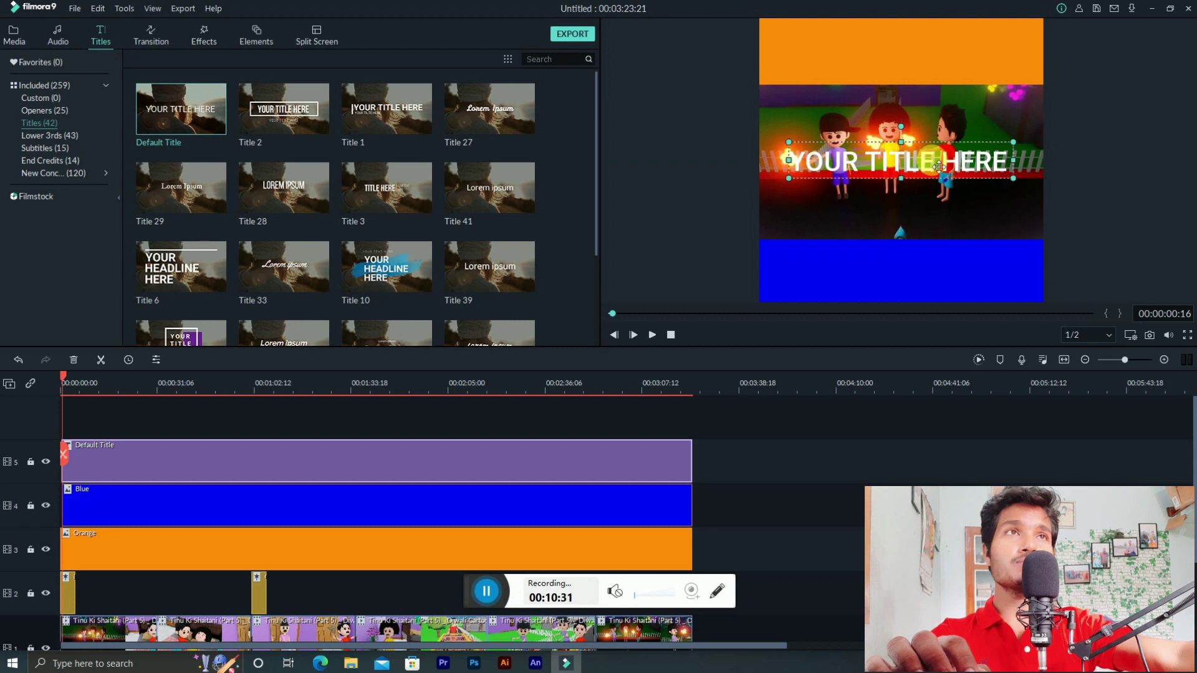
pyautogui.moveTo(940, 175); pyautogui.dragTo(936, 286)
# Change the text of the title on the blue bar to "Diwali Comedy".
pyautogui.doubleClick(930, 276)
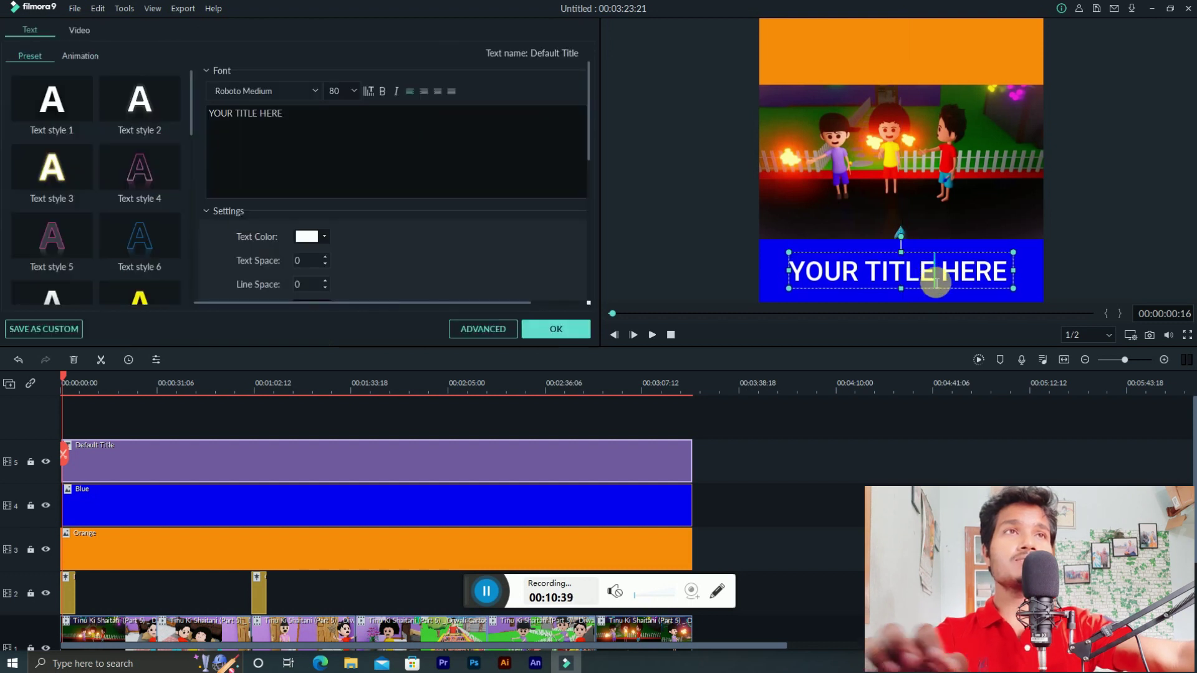
pyautogui.click(313, 141)
pyautogui.hotkey('ctrl', 'a')
pyautogui.write('Di')
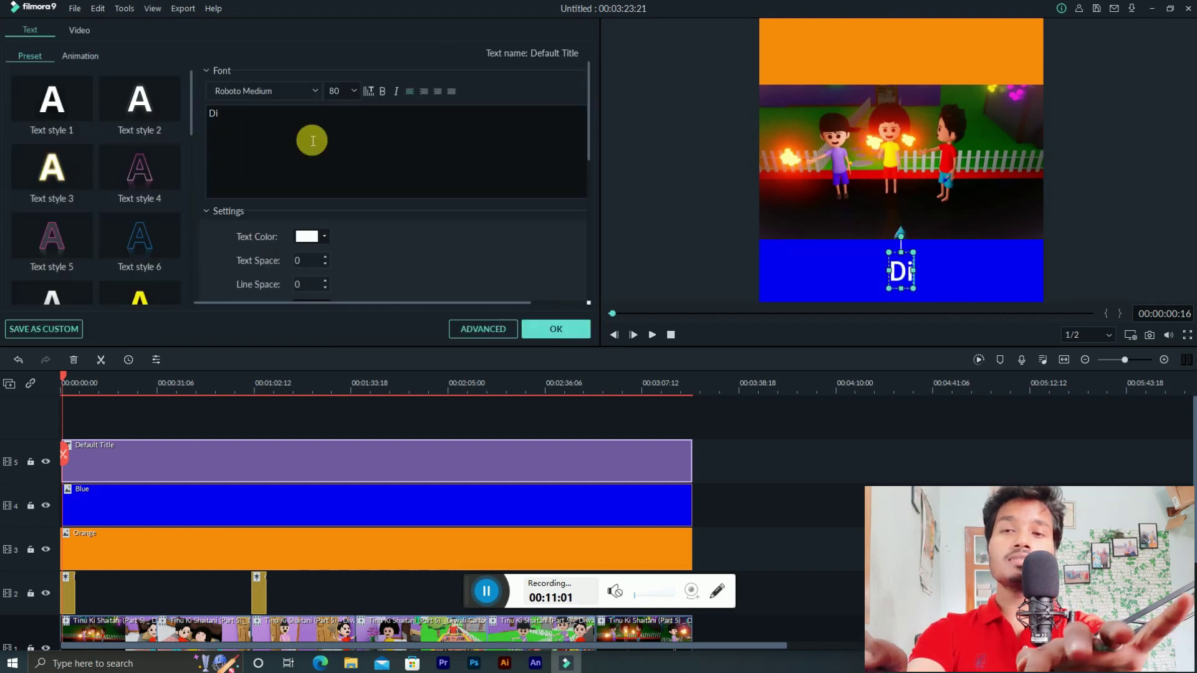
pyautogui.write('wali')
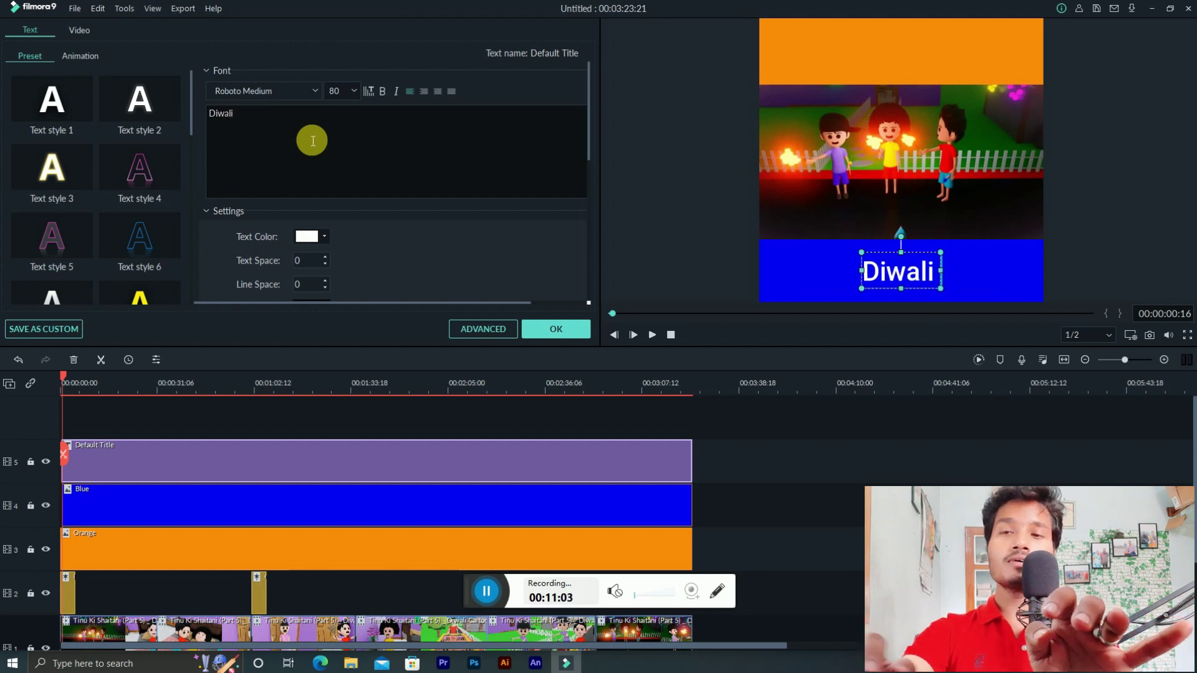
pyautogui.write(' Come')
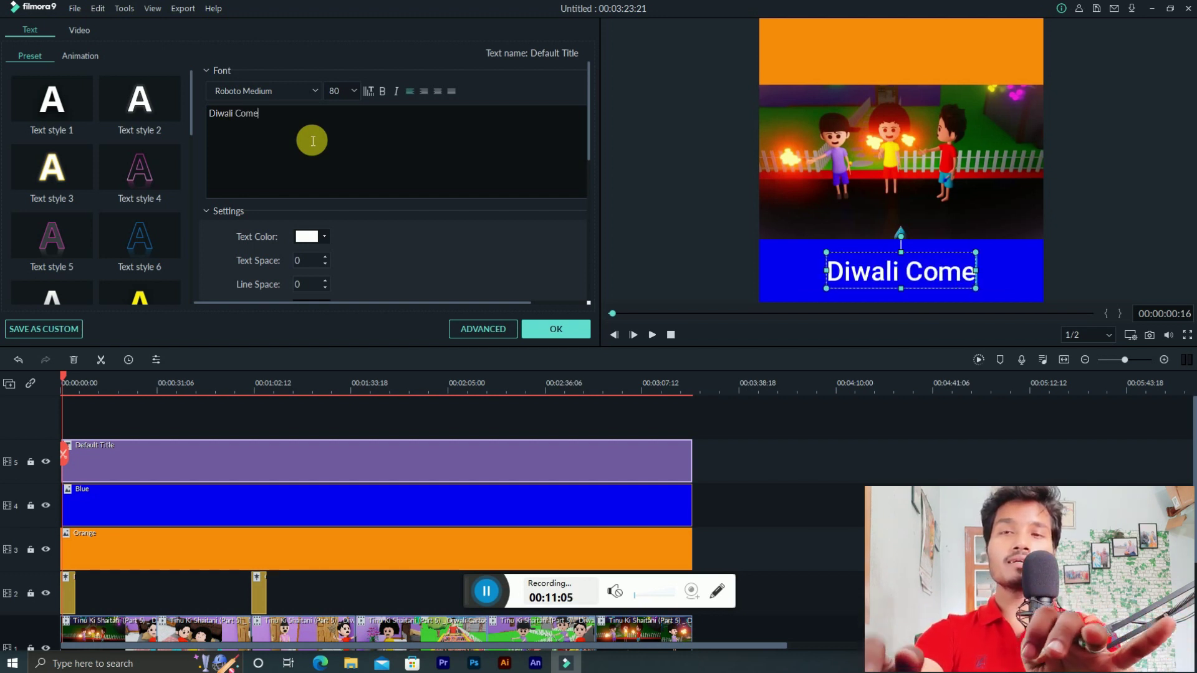
pyautogui.write('dy')
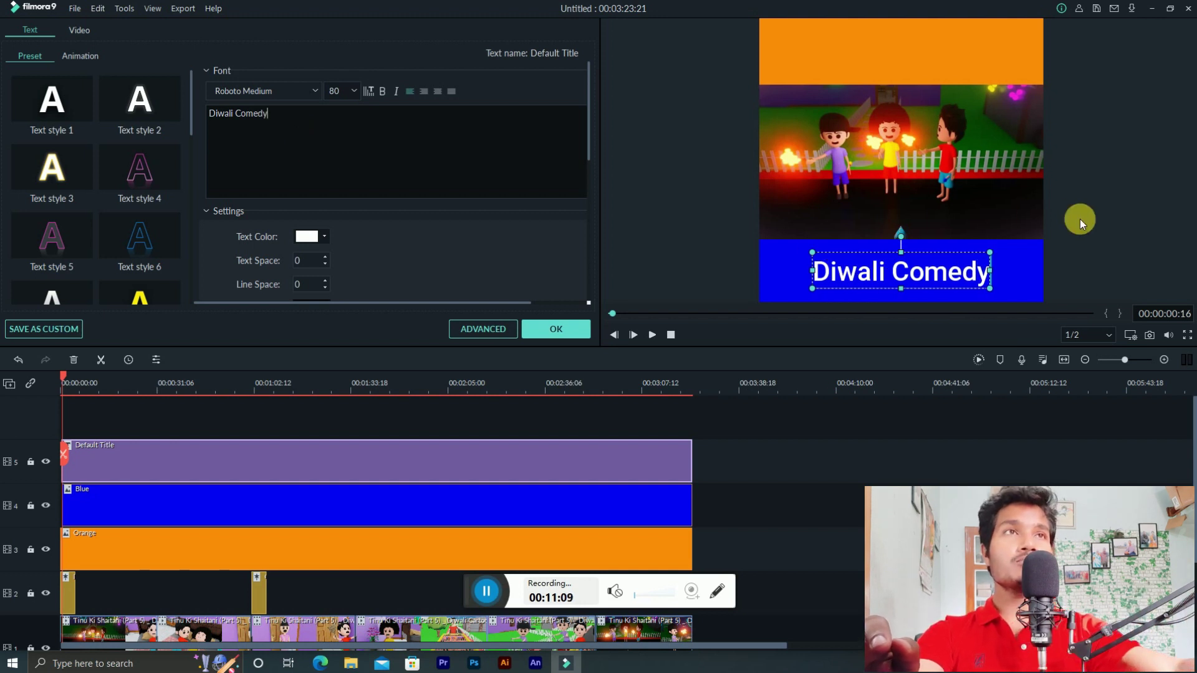
pyautogui.click(1097, 219)
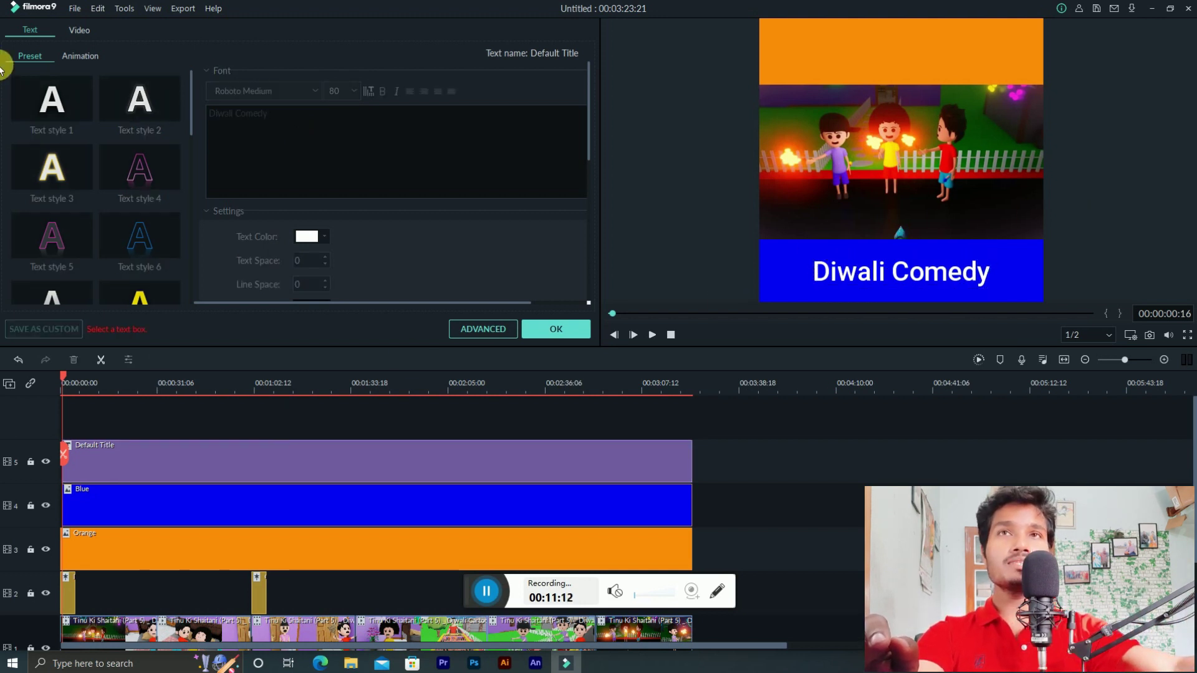
pyautogui.click(563, 334)
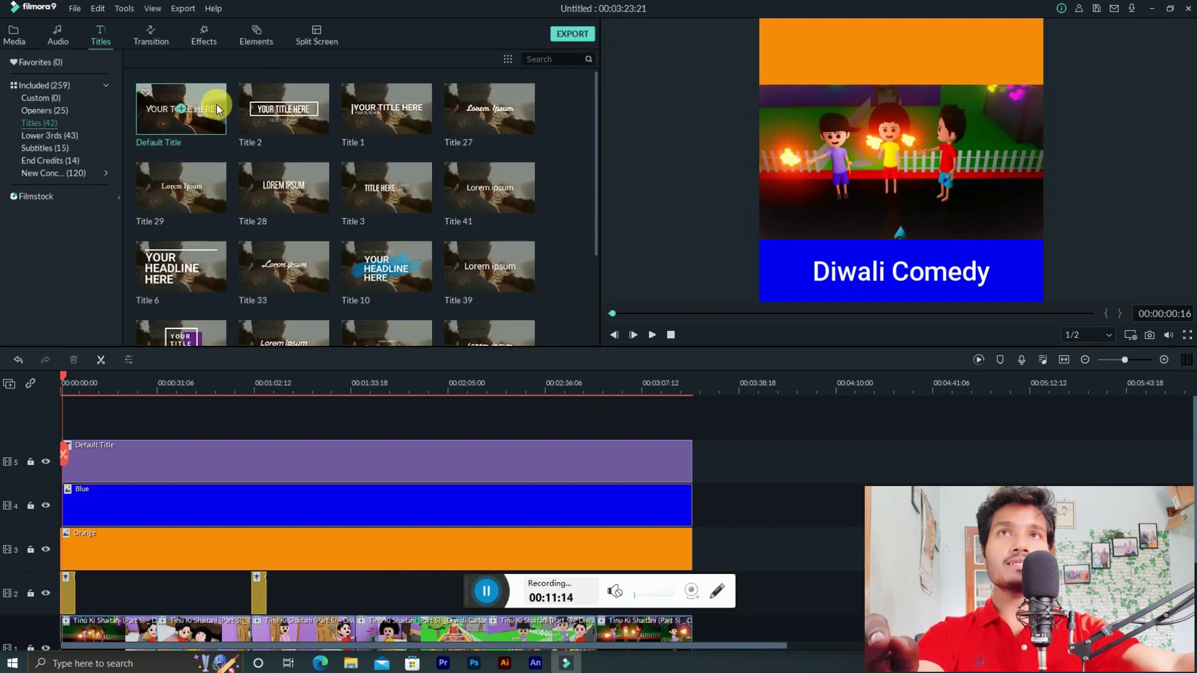
# Add a second Default Title on a new track above the first, spanning the whole video, and move its text onto the orange bar.
pyautogui.moveTo(216, 104); pyautogui.dragTo(102, 427)
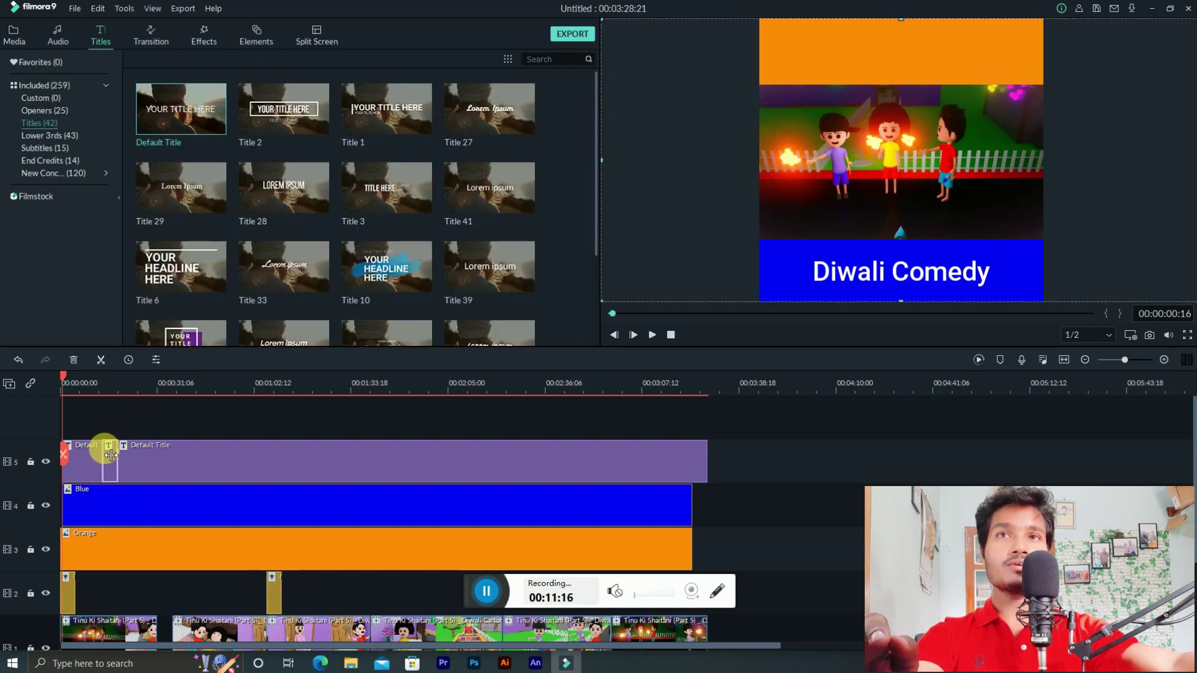
pyautogui.hotkey('ctrl', 'z')
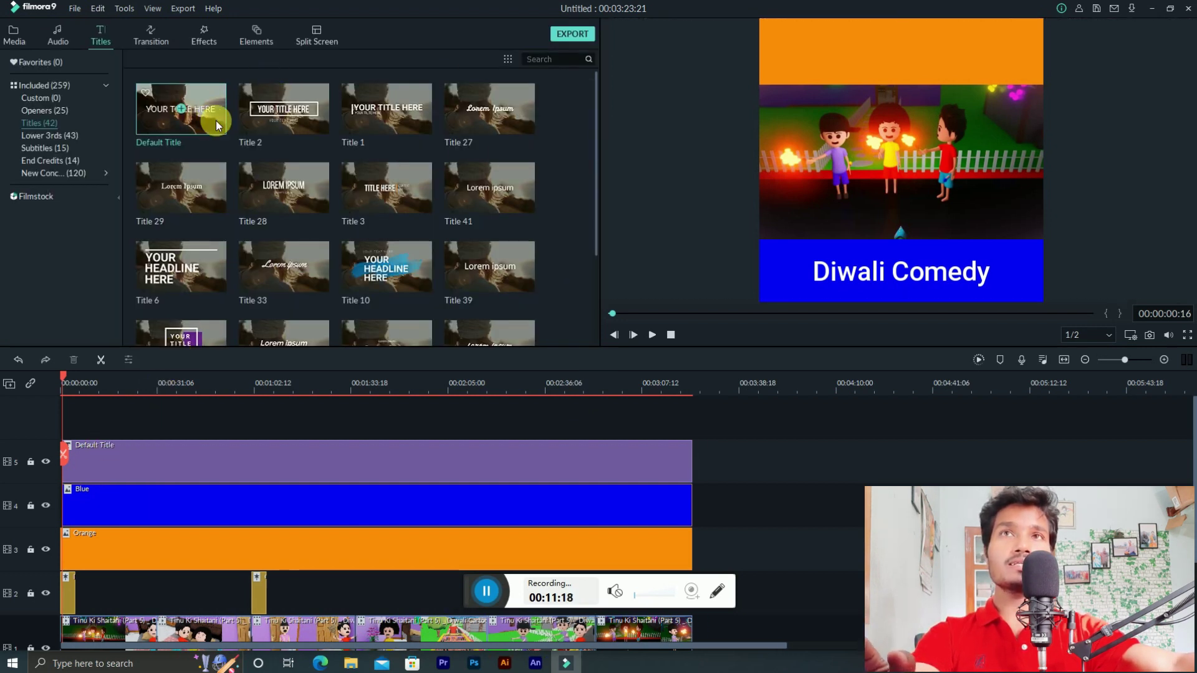
pyautogui.moveTo(215, 121); pyautogui.dragTo(691, 502)
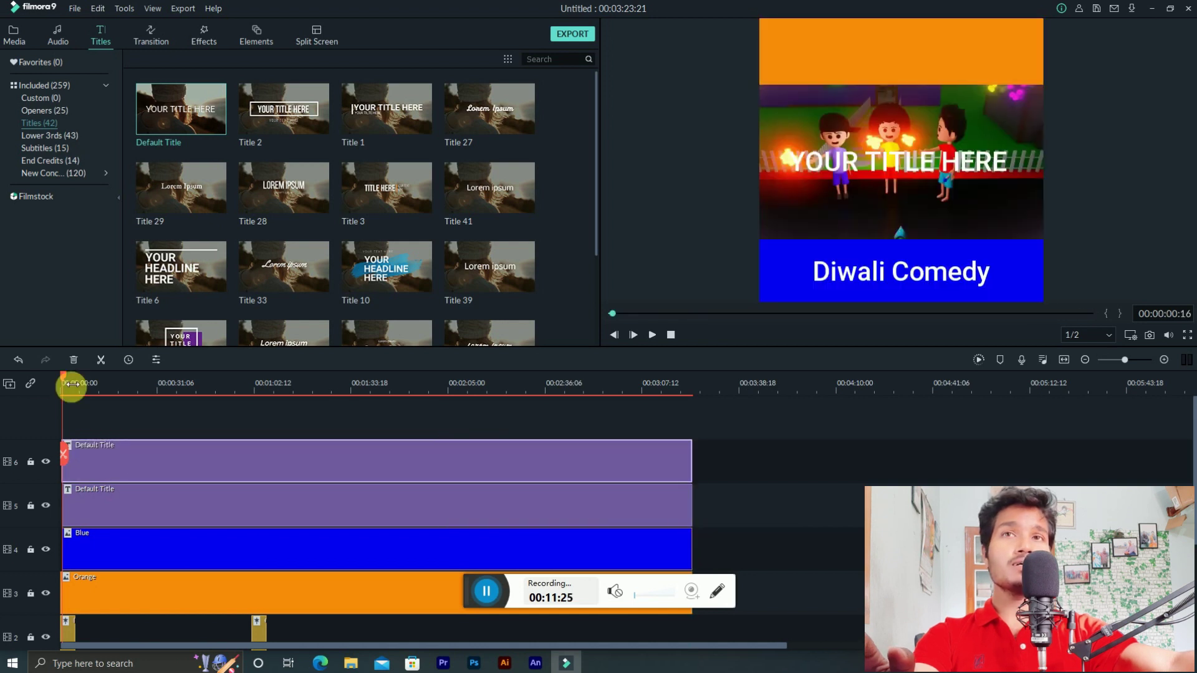
pyautogui.click(66, 374)
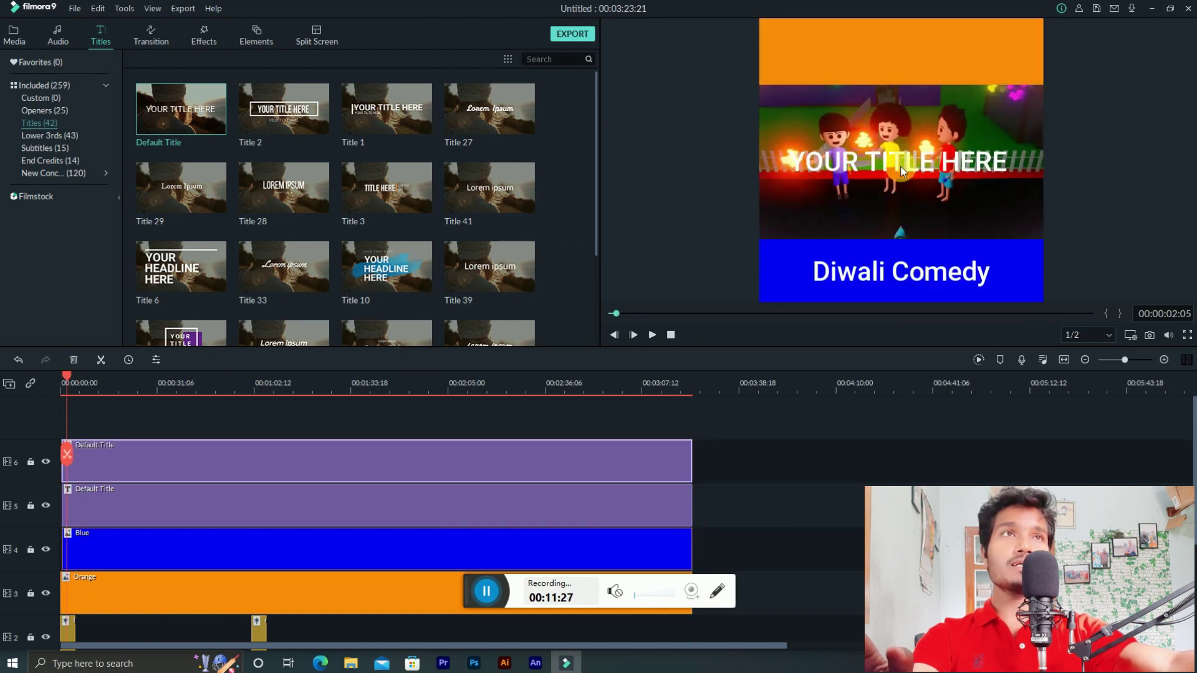
pyautogui.click(902, 166)
pyautogui.moveTo(910, 169); pyautogui.dragTo(915, 60)
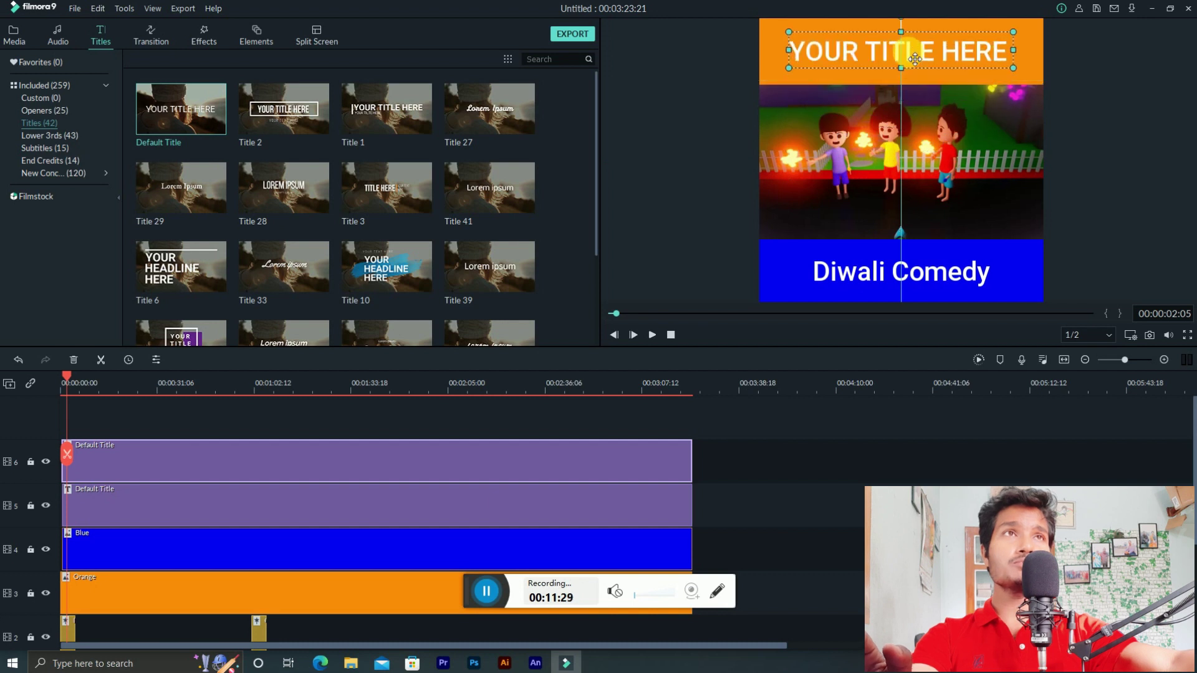
# Change the text of the title on the orange bar to "Cartoon Comedy 2022".
pyautogui.doubleClick(910, 56)
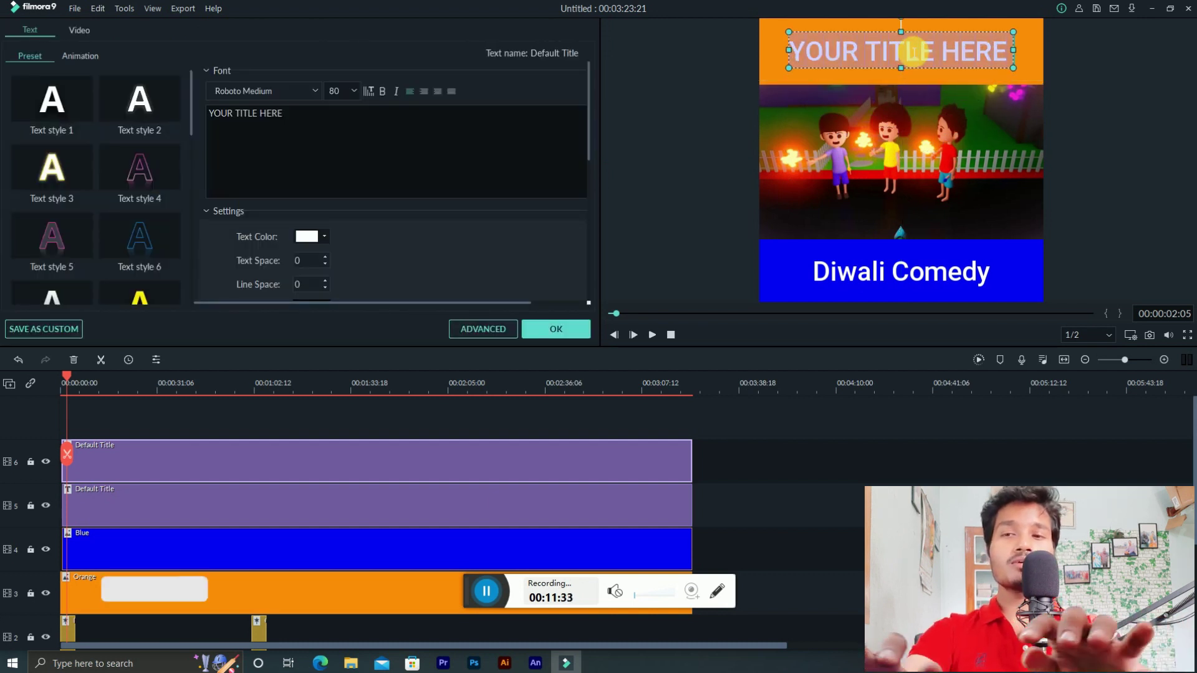
pyautogui.hotkey('ctrl', 'a')
pyautogui.write('Cart')
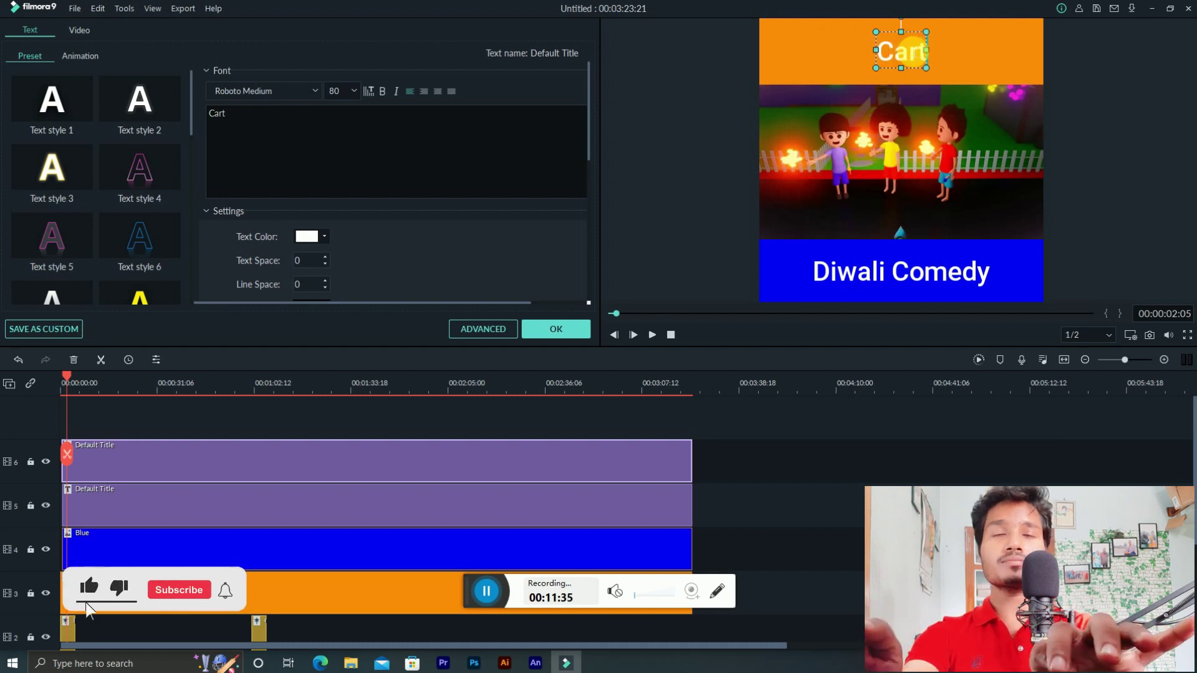
pyautogui.write('oon')
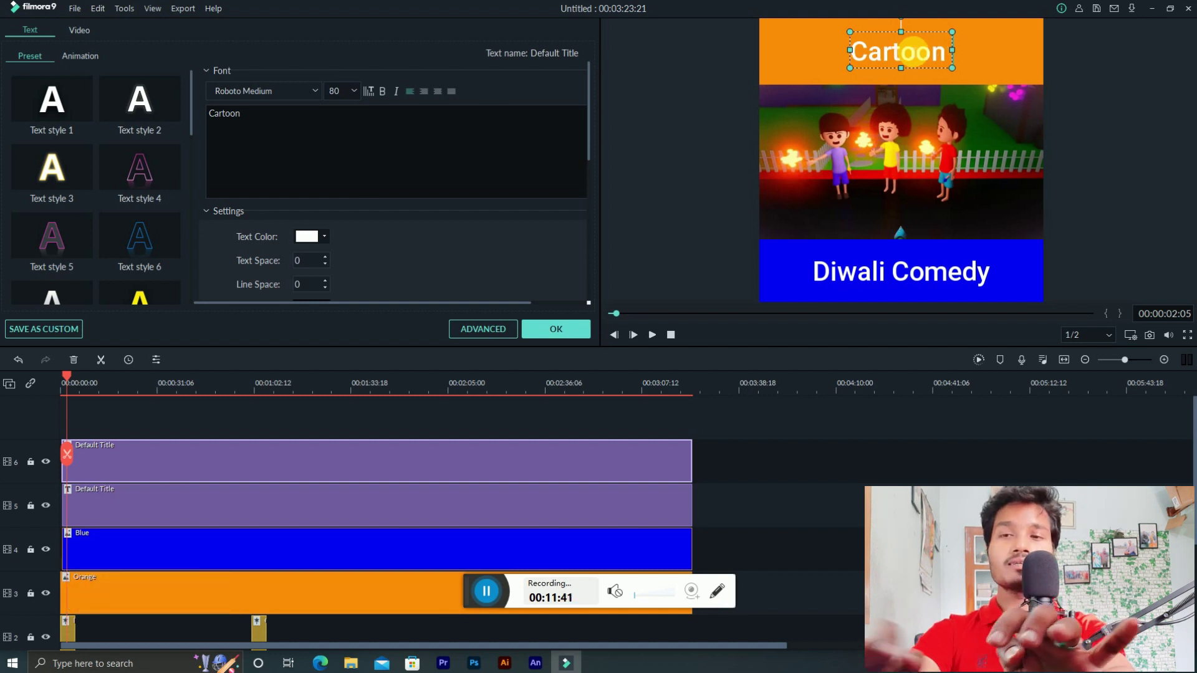
pyautogui.write(' Comedy')
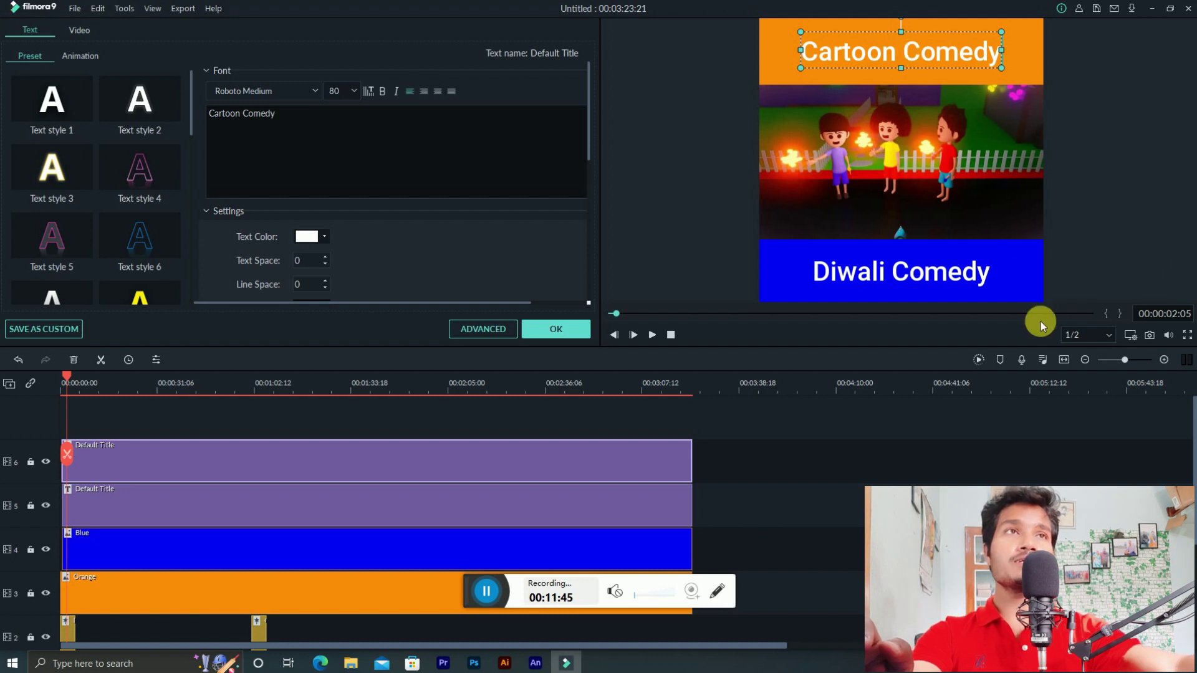
pyautogui.write(' 2022')
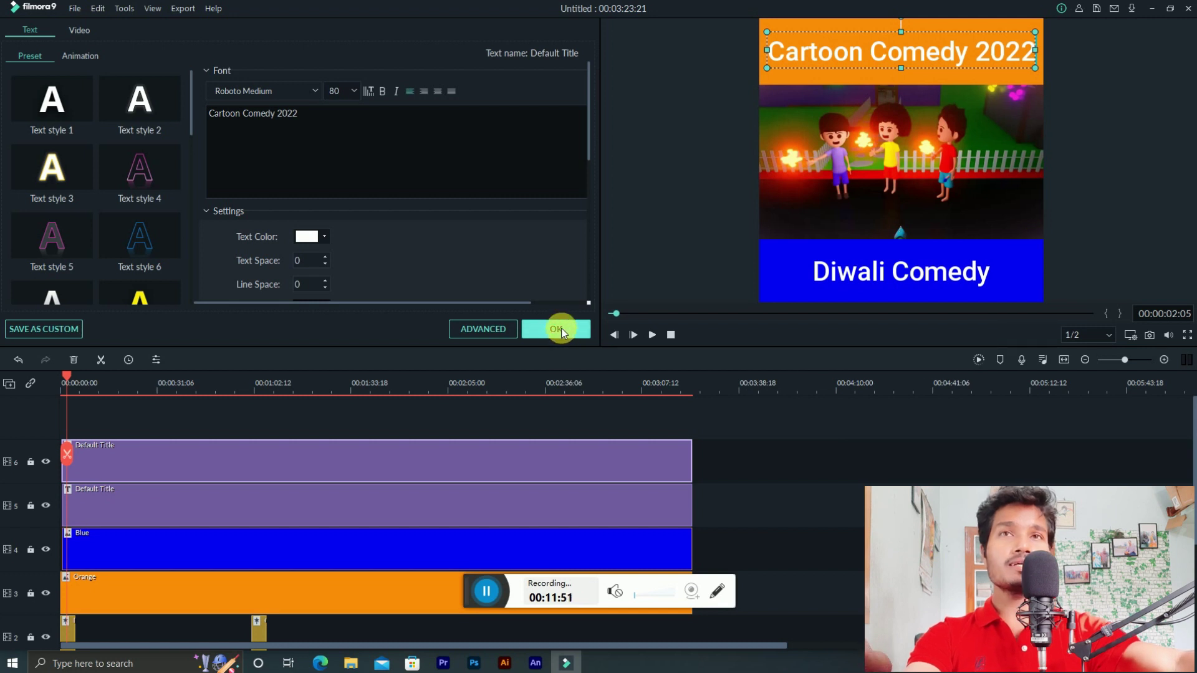
pyautogui.click(557, 329)
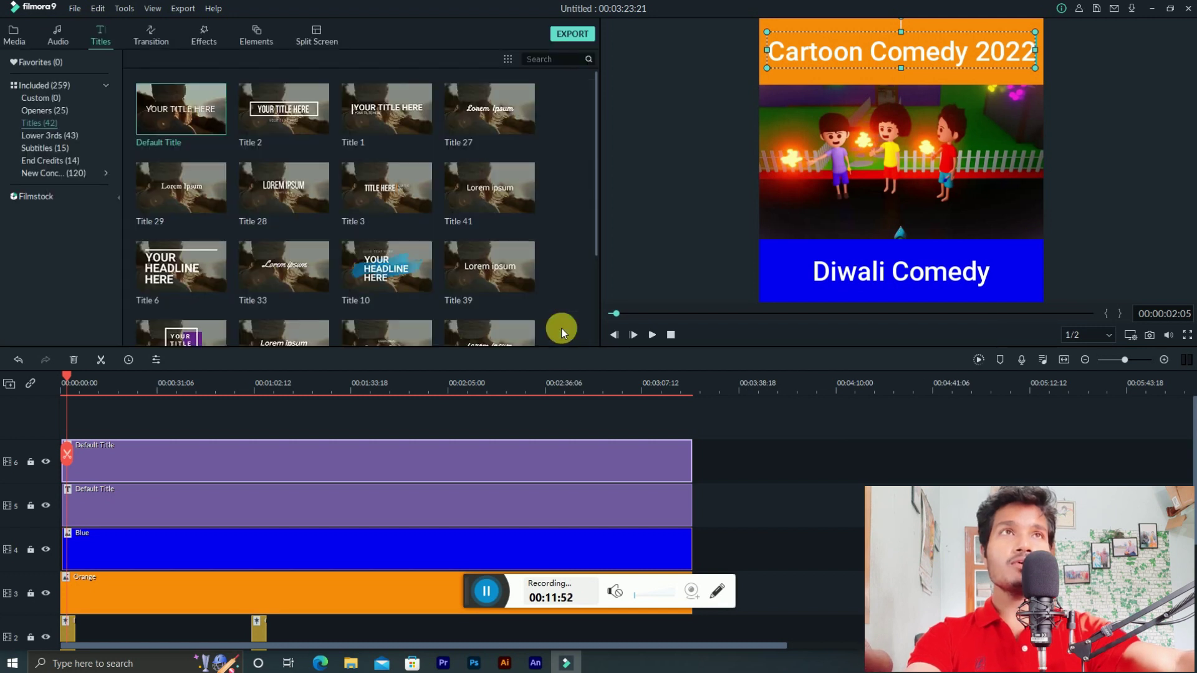
# Set the text color of the "Cartoon Comedy 2022" title to black.
pyautogui.doubleClick(264, 456)
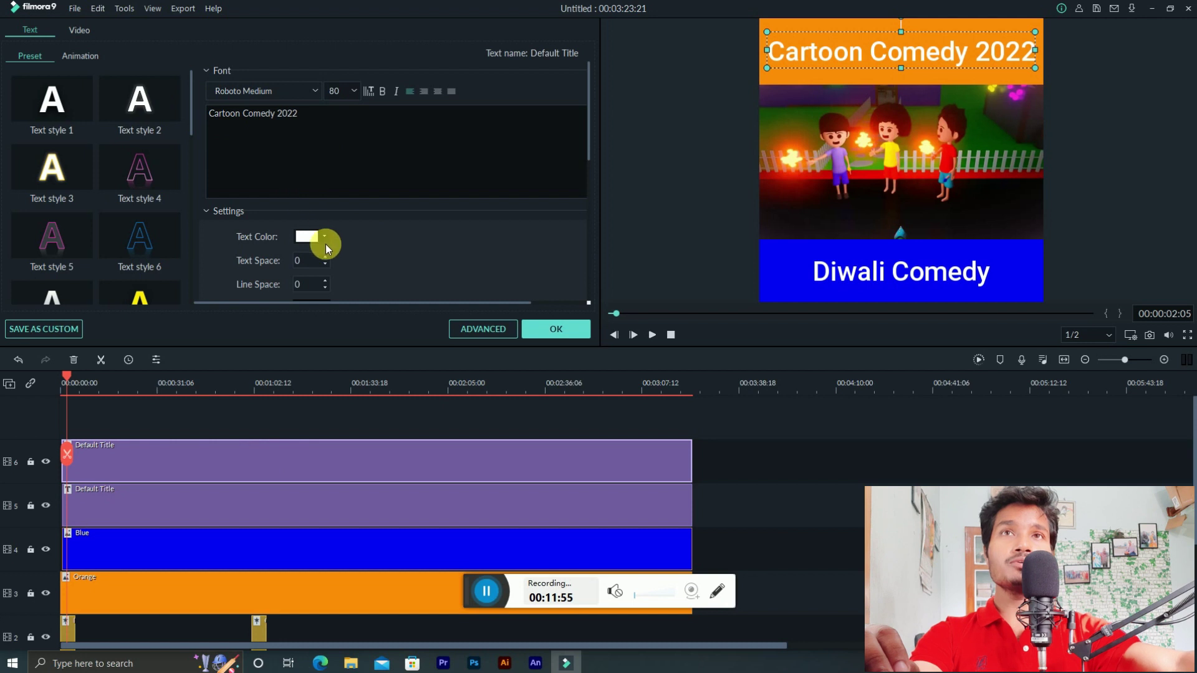
pyautogui.click(308, 237)
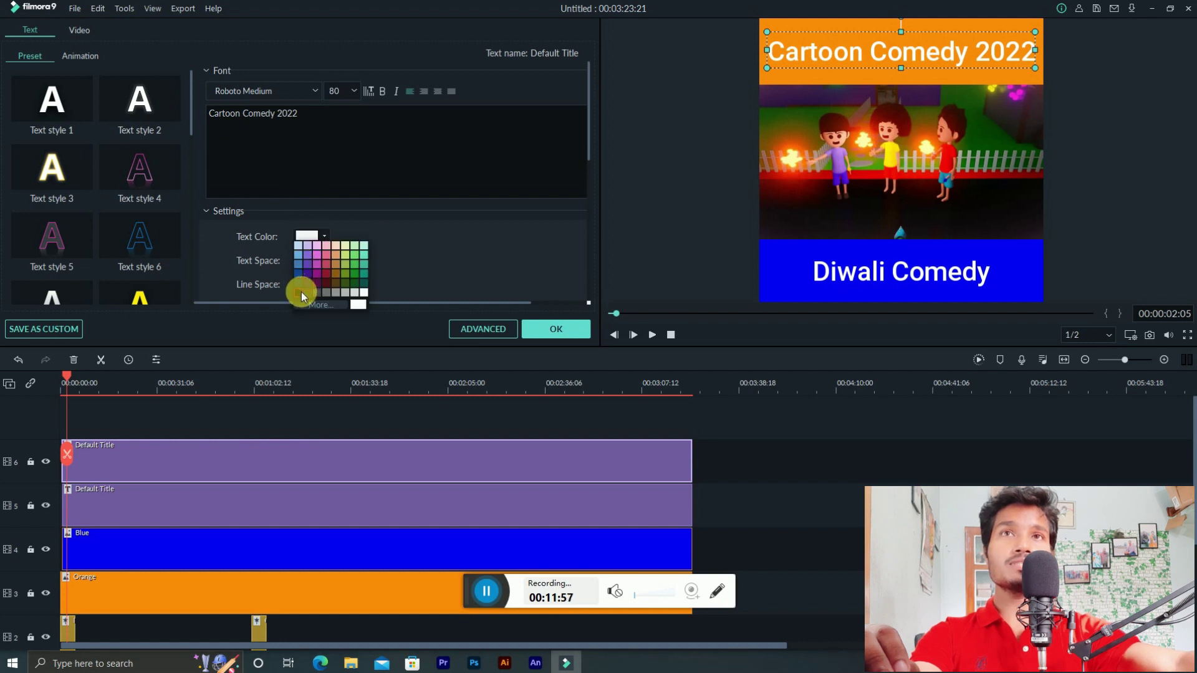
pyautogui.click(301, 292)
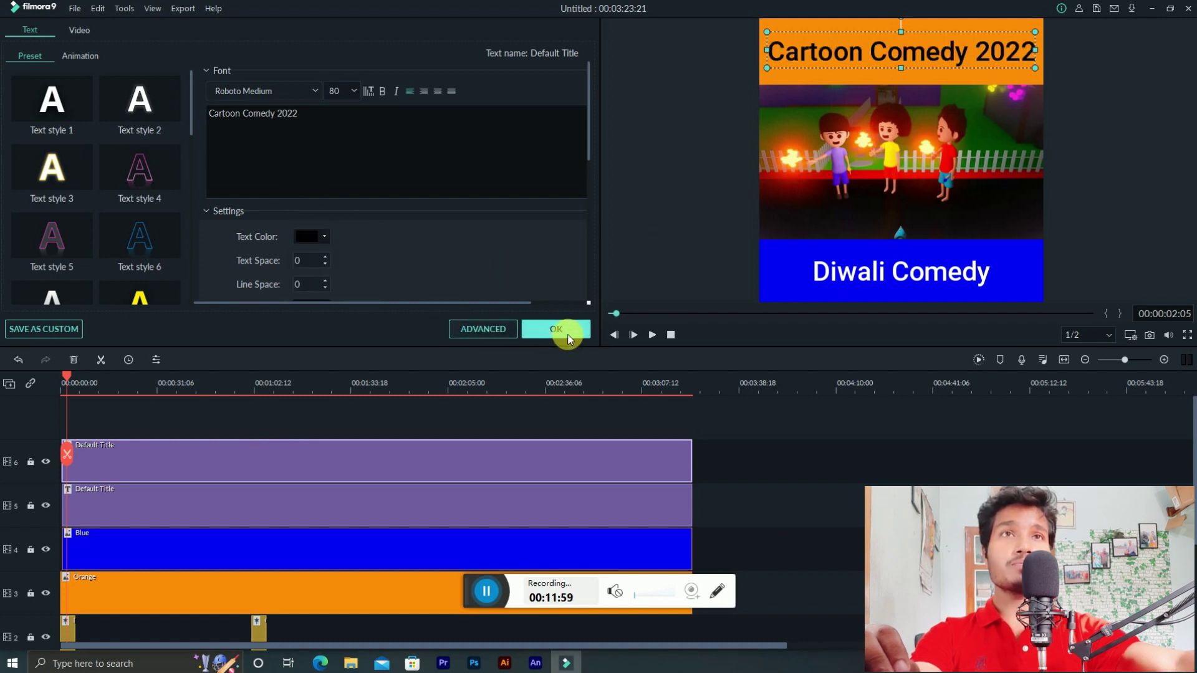
pyautogui.click(567, 334)
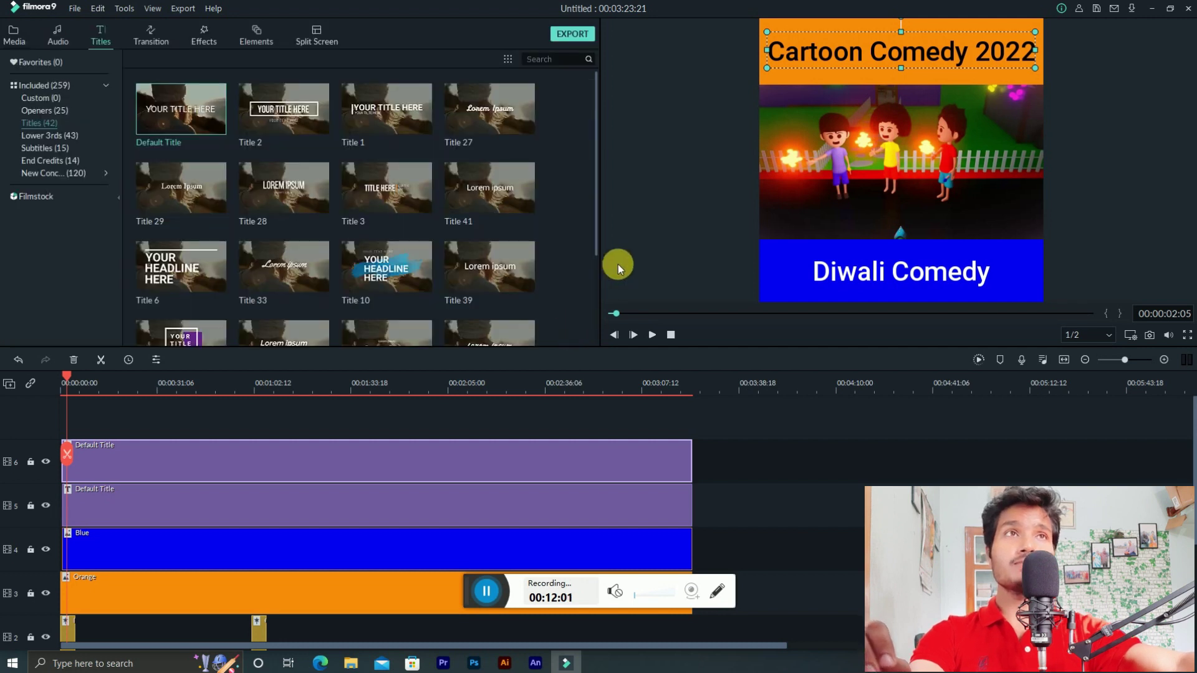
# Play the video from its start to check both titles over the colored bars.
pyautogui.click(63, 382)
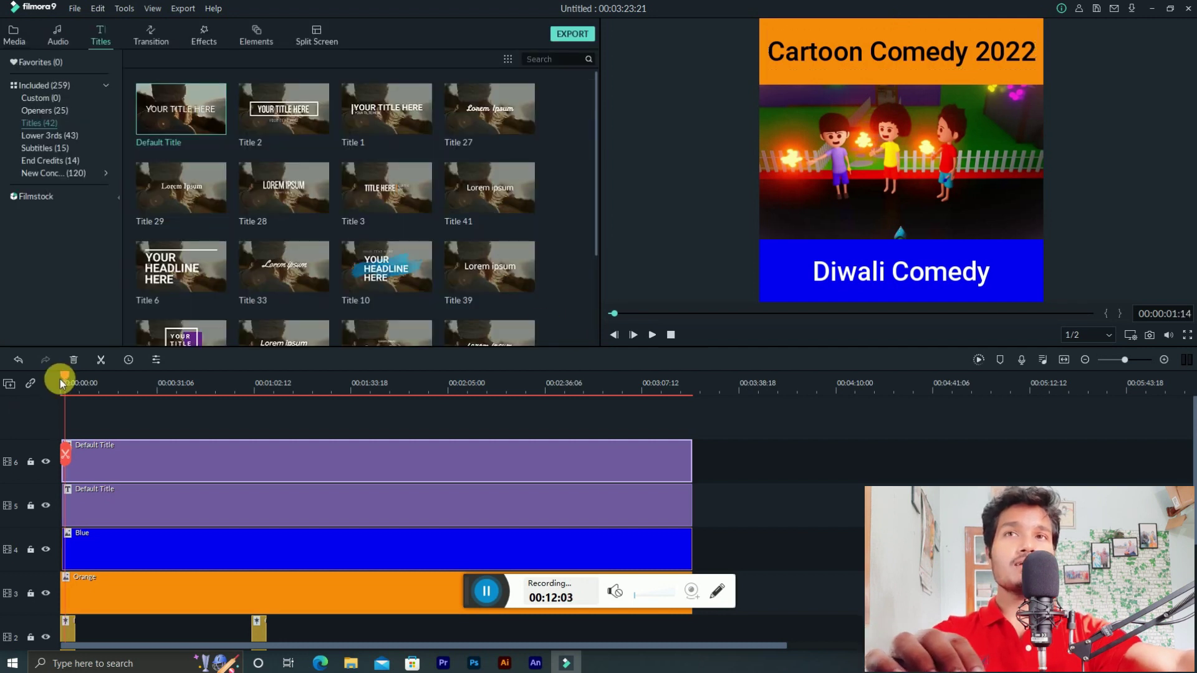
pyautogui.click(62, 382)
pyautogui.press('space')
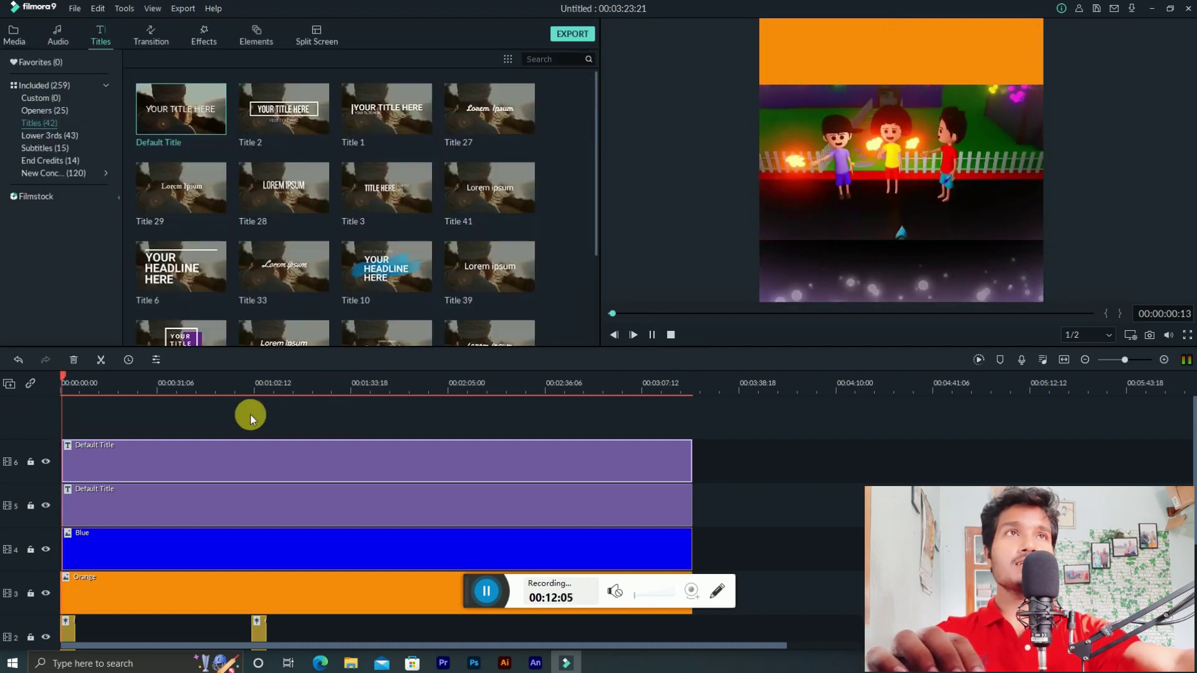
pyautogui.press('space')
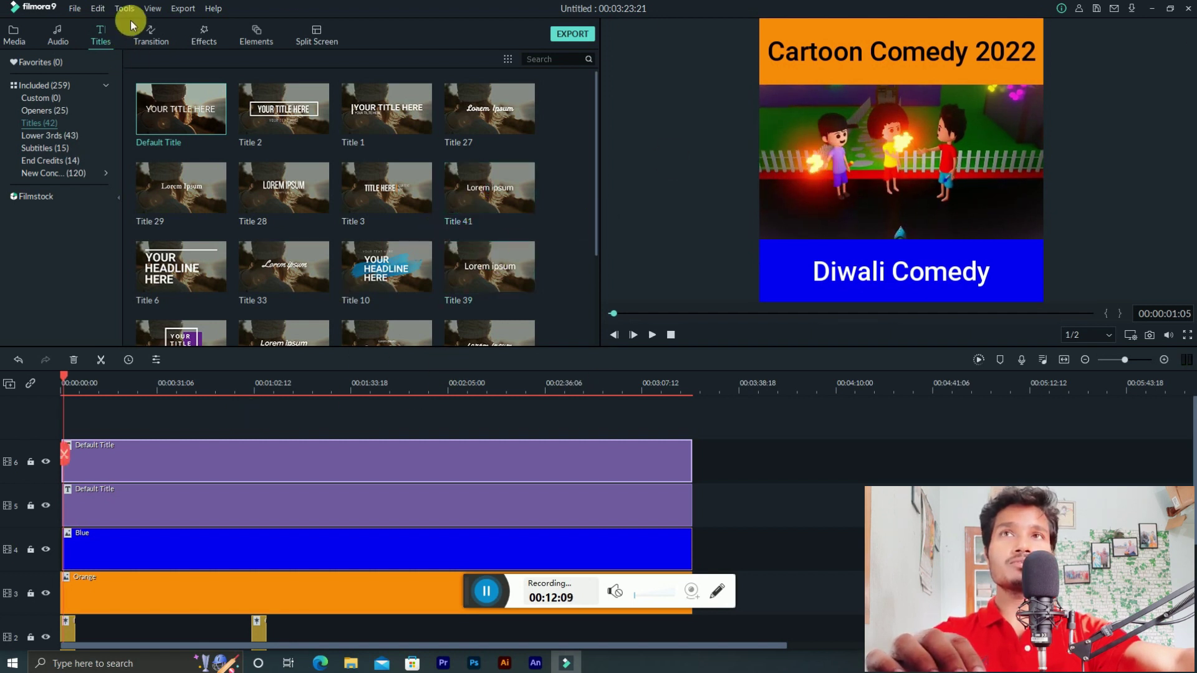
# Apply the Disco overlay to the first cartoon clip on video track 1.
pyautogui.scroll(-6, 191, 335)
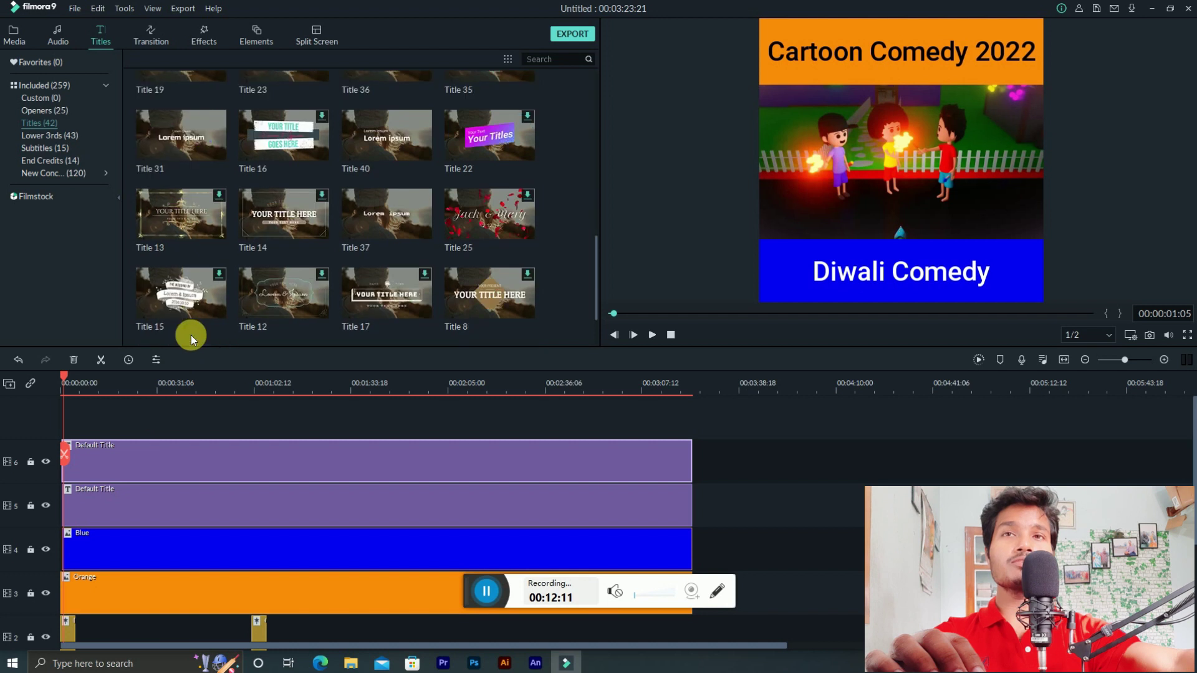
pyautogui.scroll(-4, 707, 562)
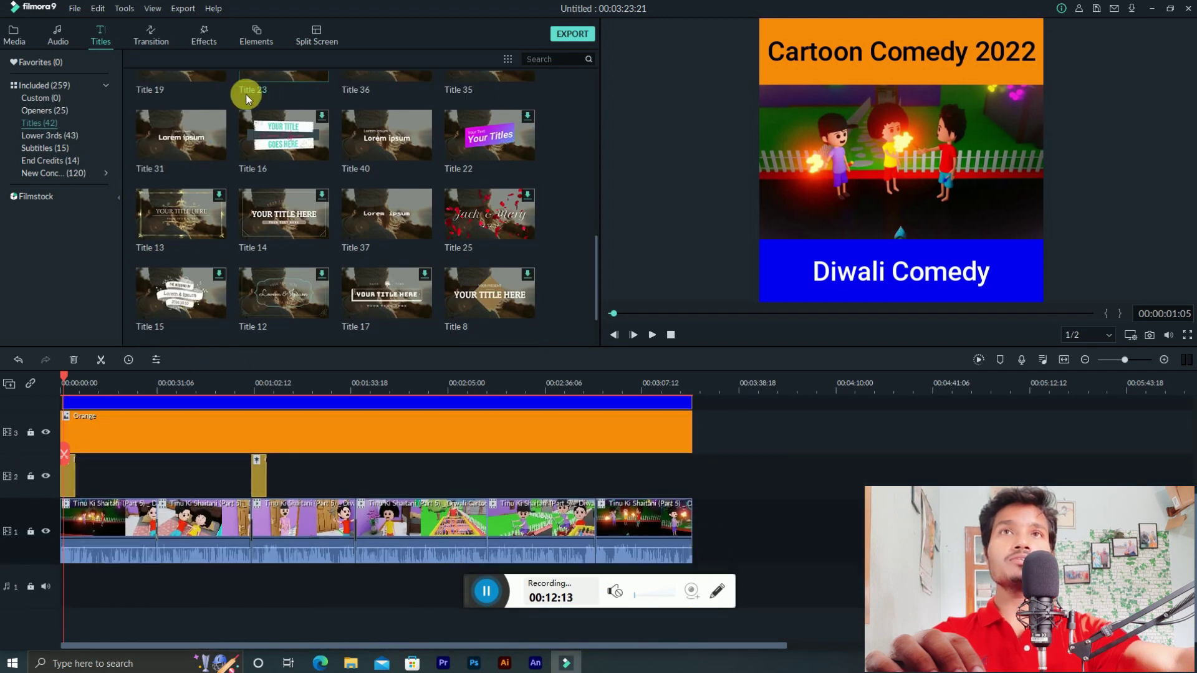
pyautogui.click(200, 39)
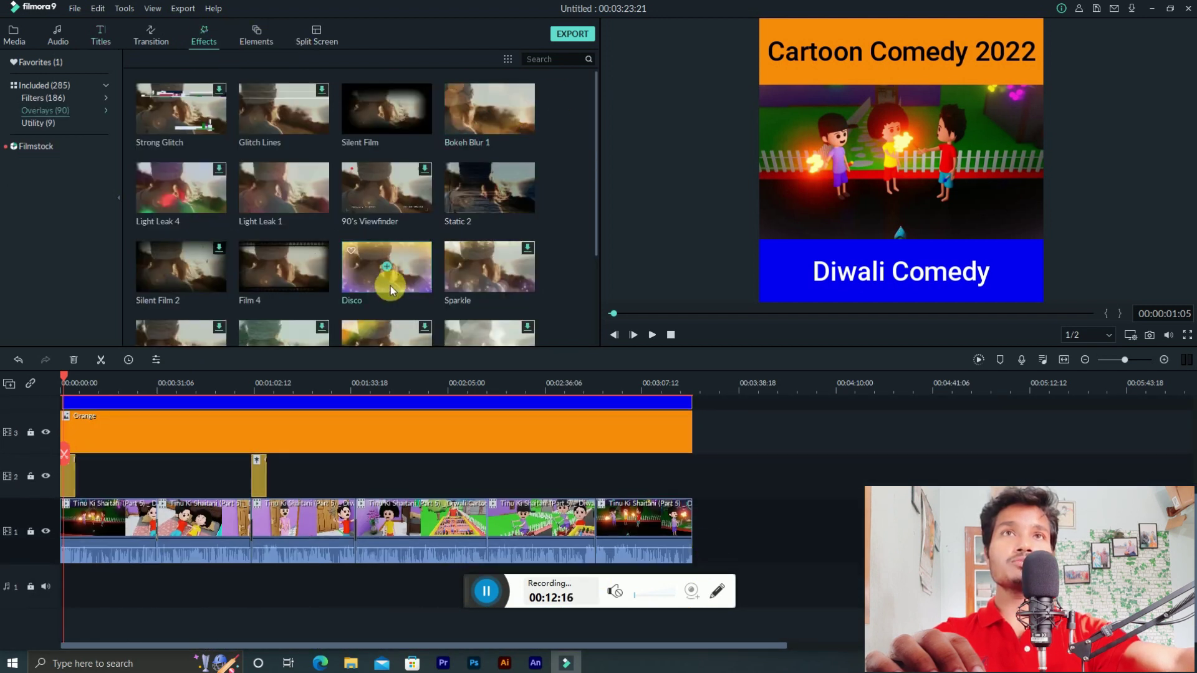
pyautogui.moveTo(404, 276); pyautogui.dragTo(95, 518)
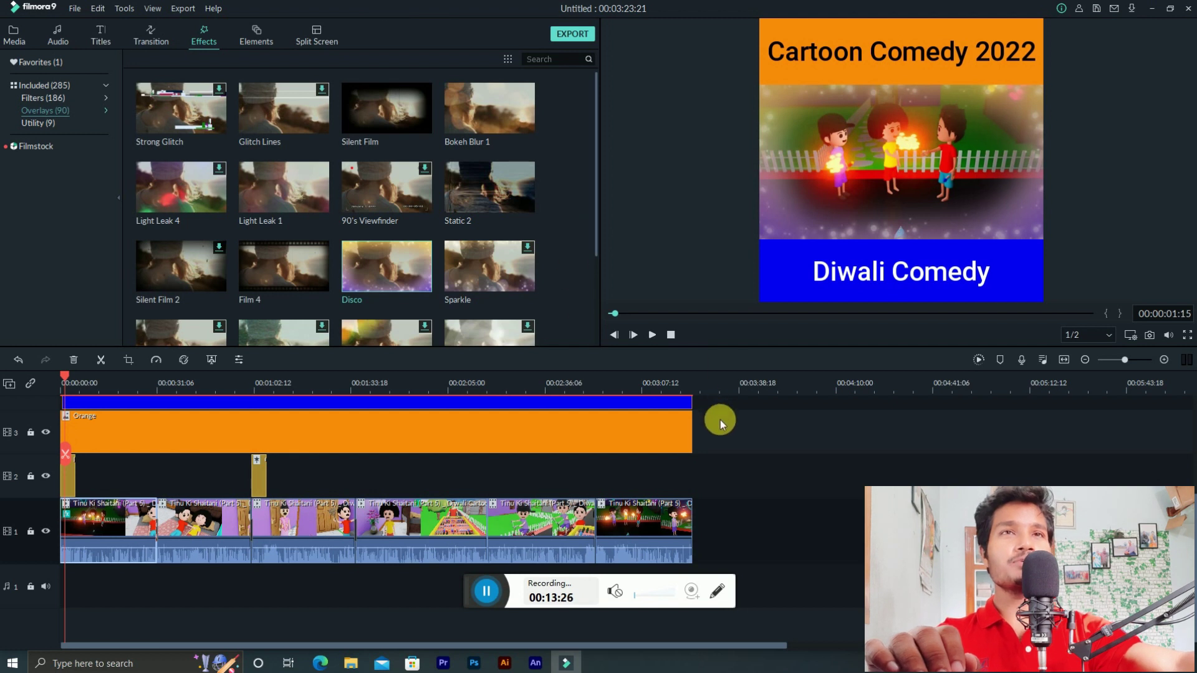
pyautogui.scroll(3, 745, 461)
pyautogui.scroll(2, 743, 464)
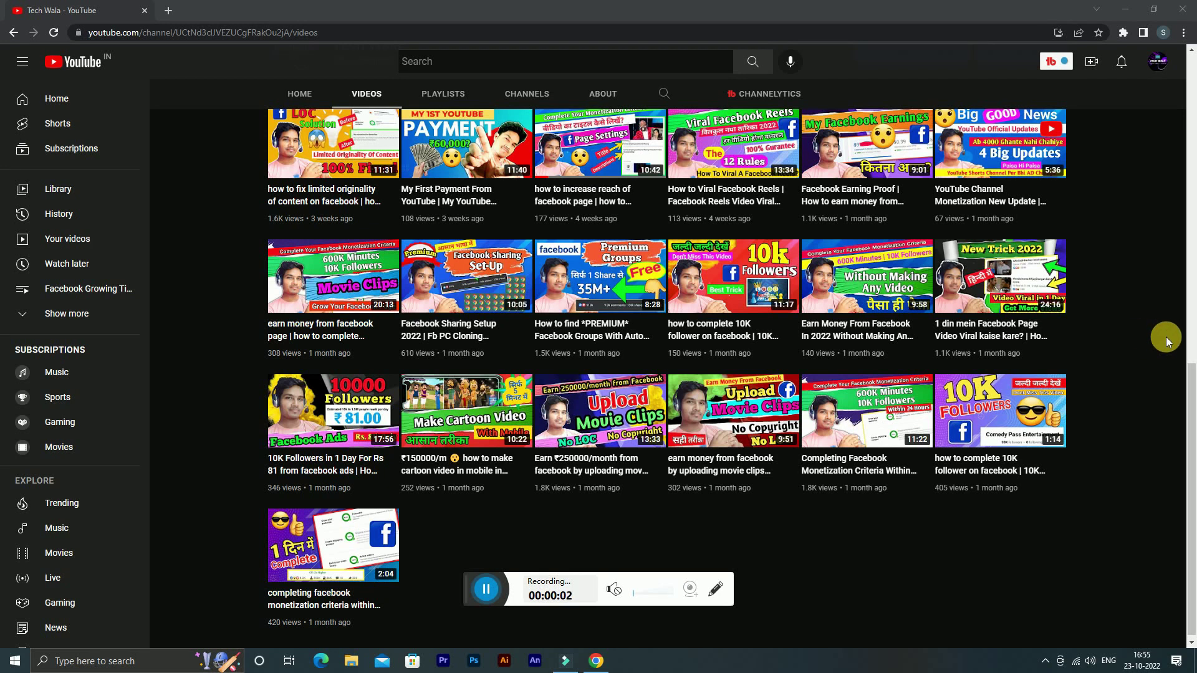
pyautogui.moveTo(452, 293)
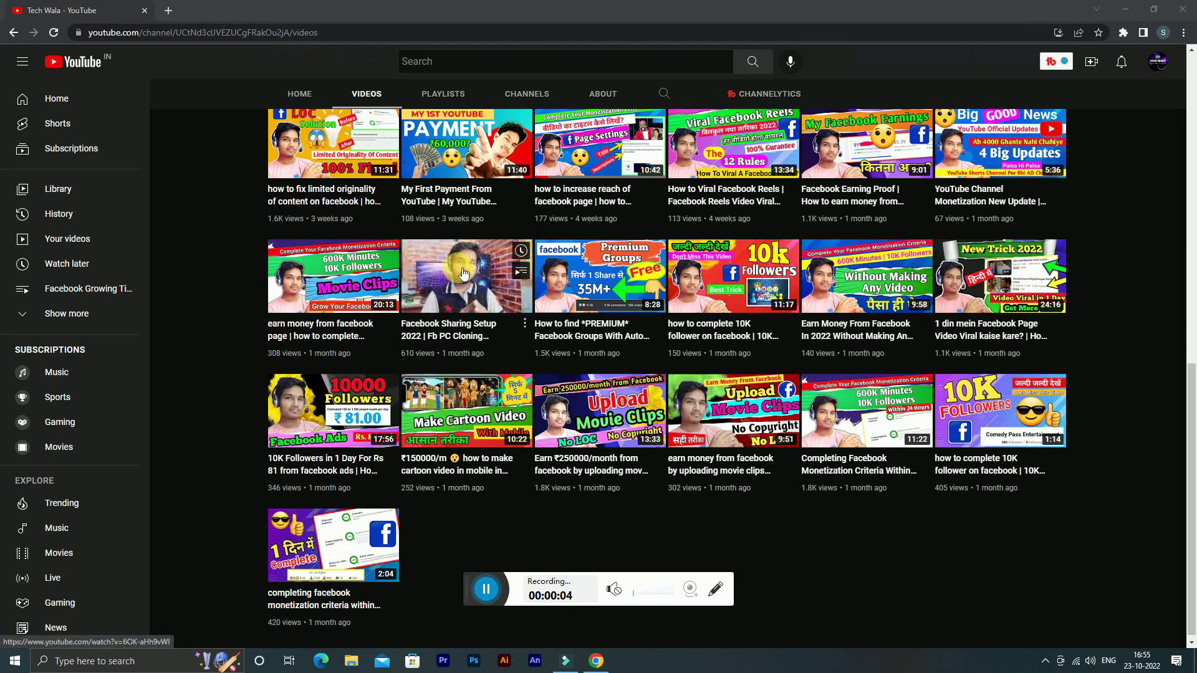
pyautogui.moveTo(580, 284)
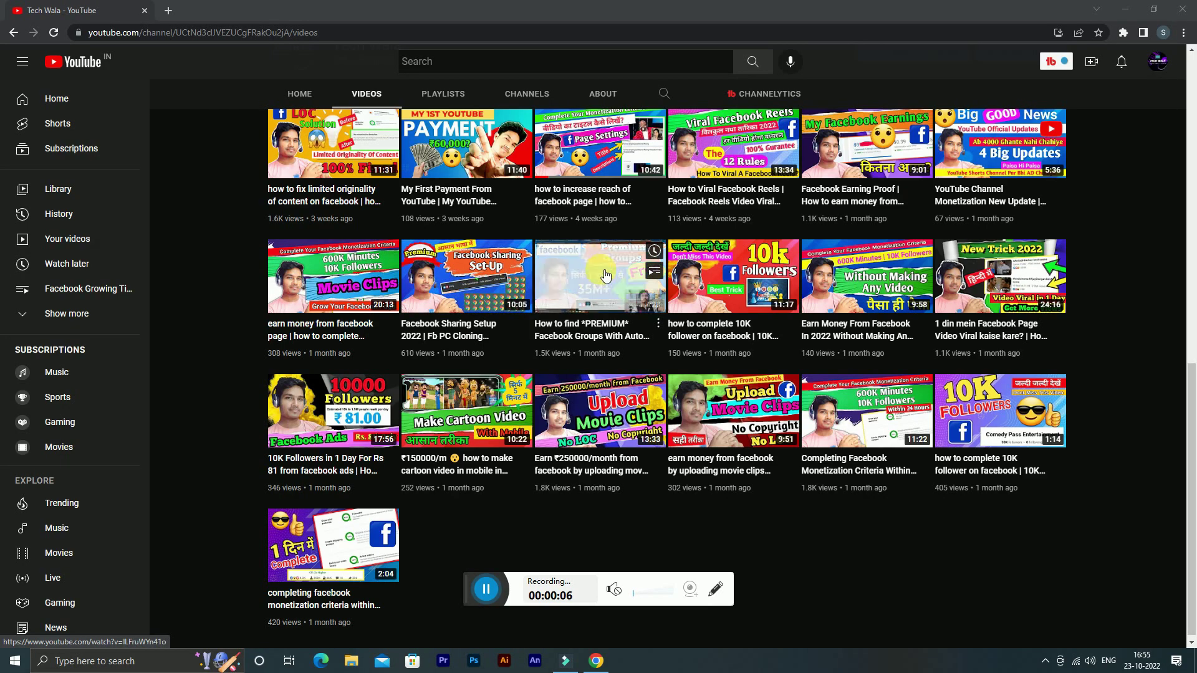